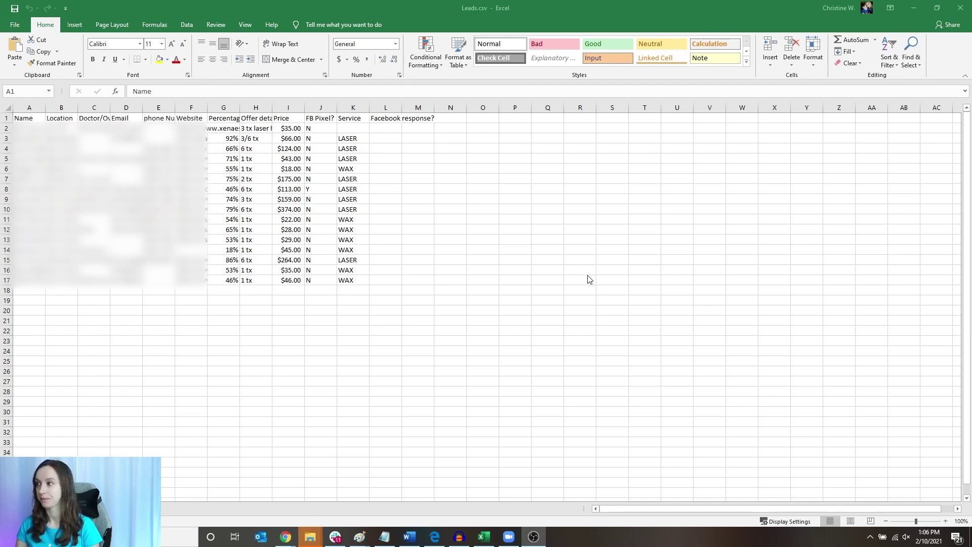
Leave the spreadsheet for the Nerd Level contacts page and upload Leads.csv from the Documents > Test folder as a contact import.
left_click(916, 10)
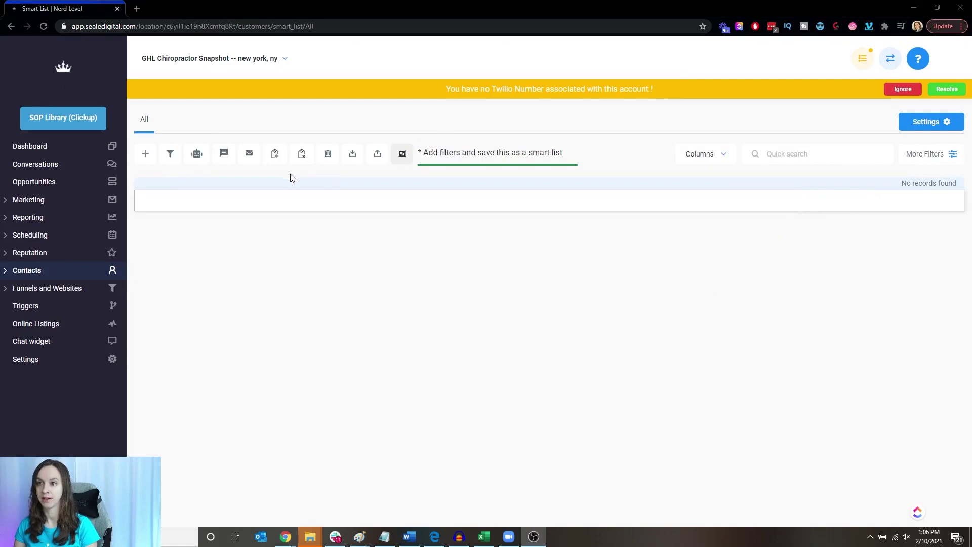
left_click(41, 271)
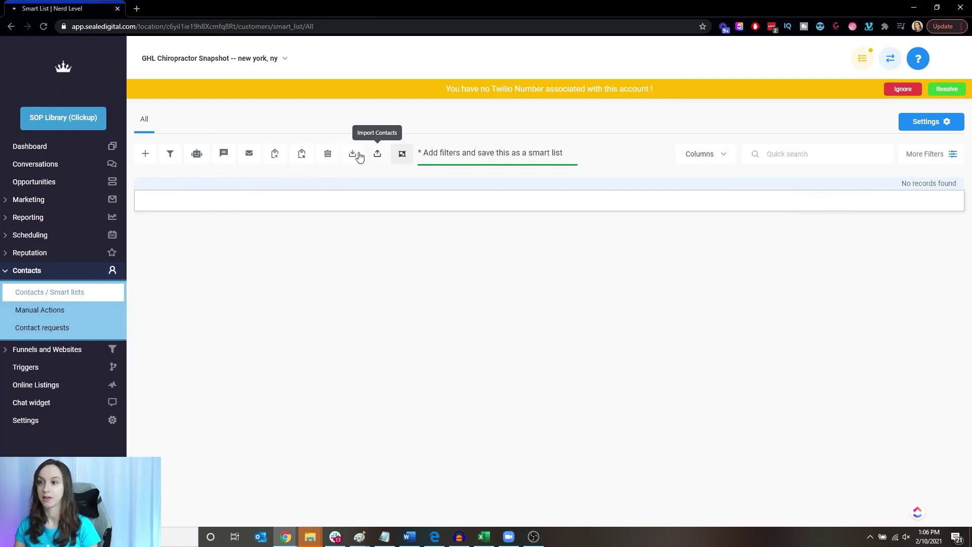
left_click(378, 154)
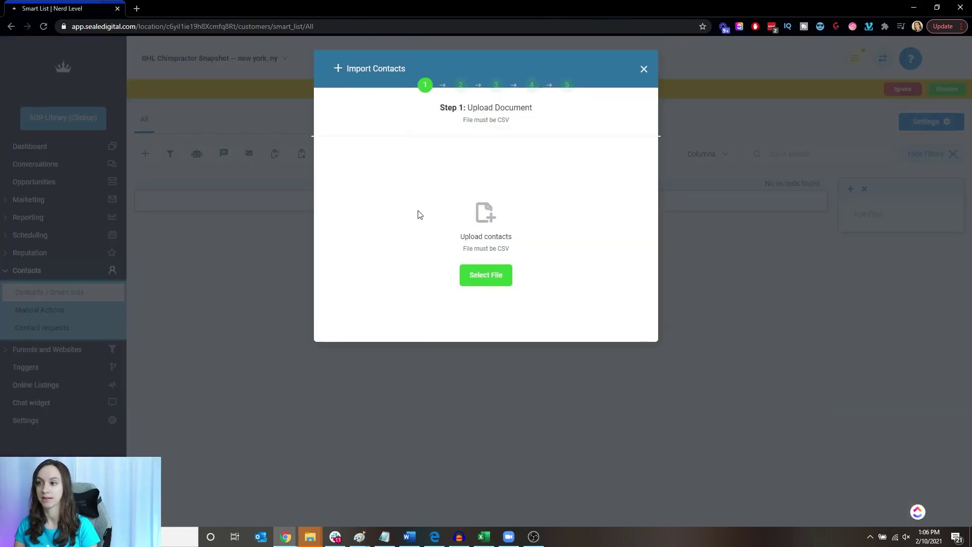
left_click(473, 277)
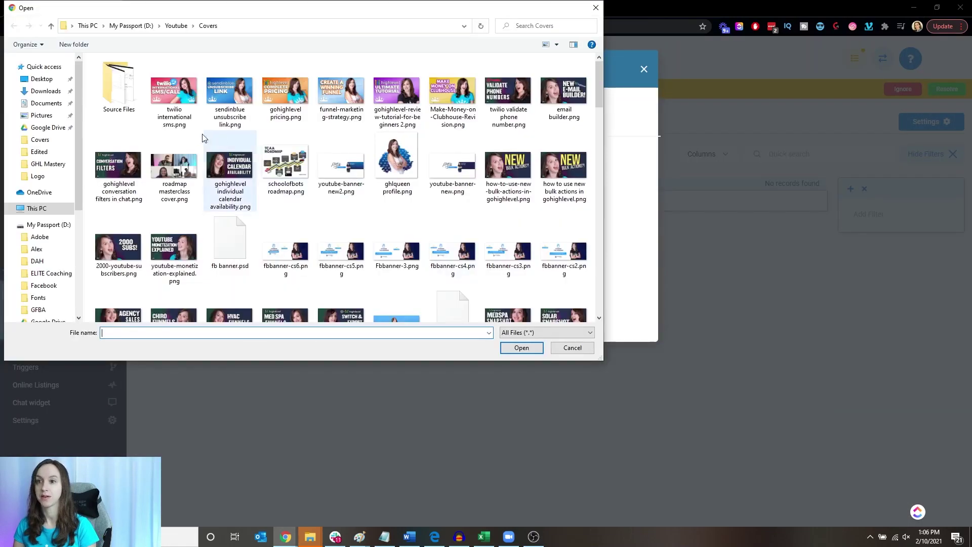
left_click(46, 103)
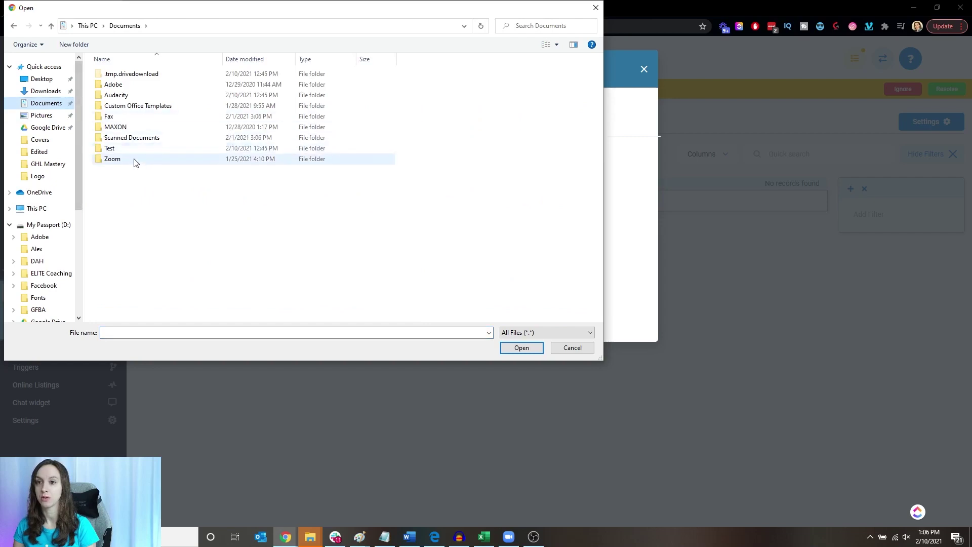
double_click(144, 154)
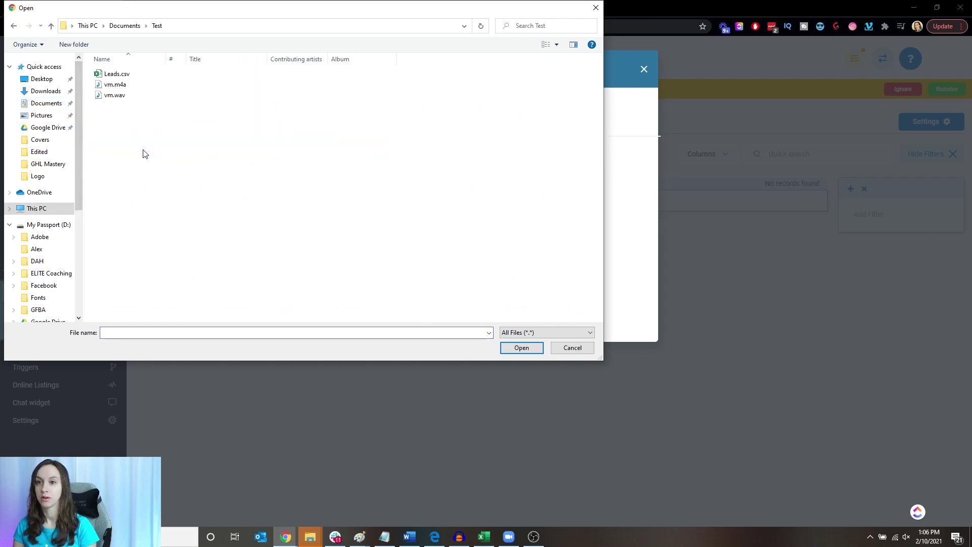
double_click(148, 73)
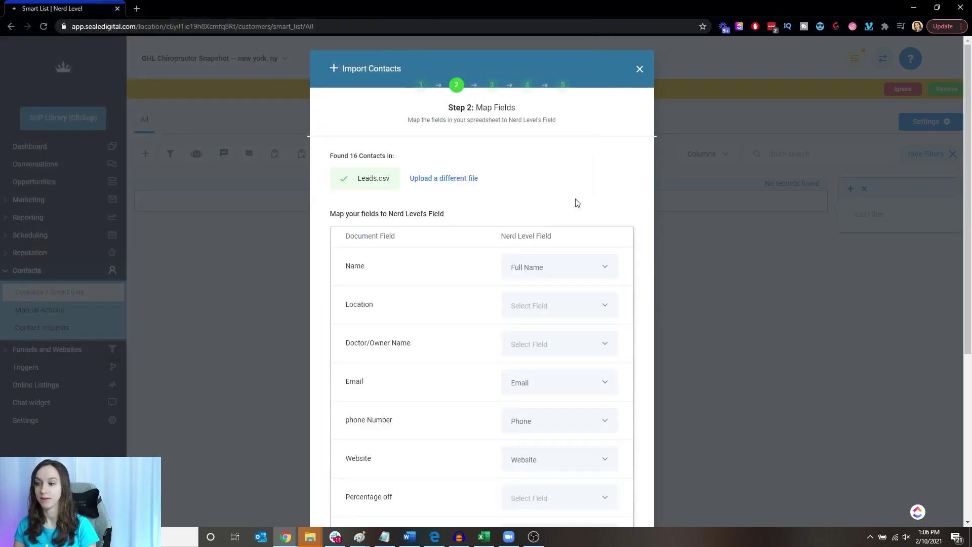
Review the import's field mapping and accept the name, email, phone and website matches, leaving the other document fields unmapped.
scroll(588, 201, "down", 2)
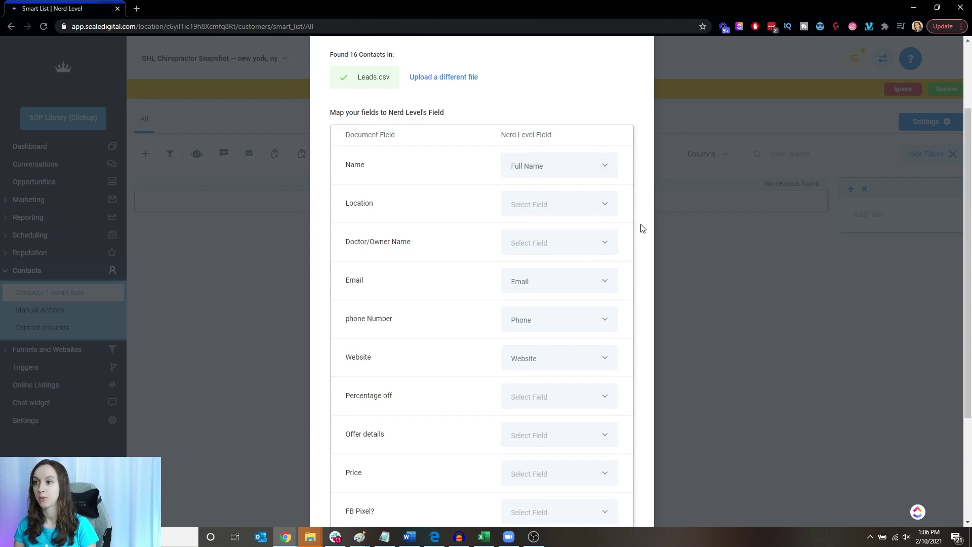
scroll(637, 259, "down", 1)
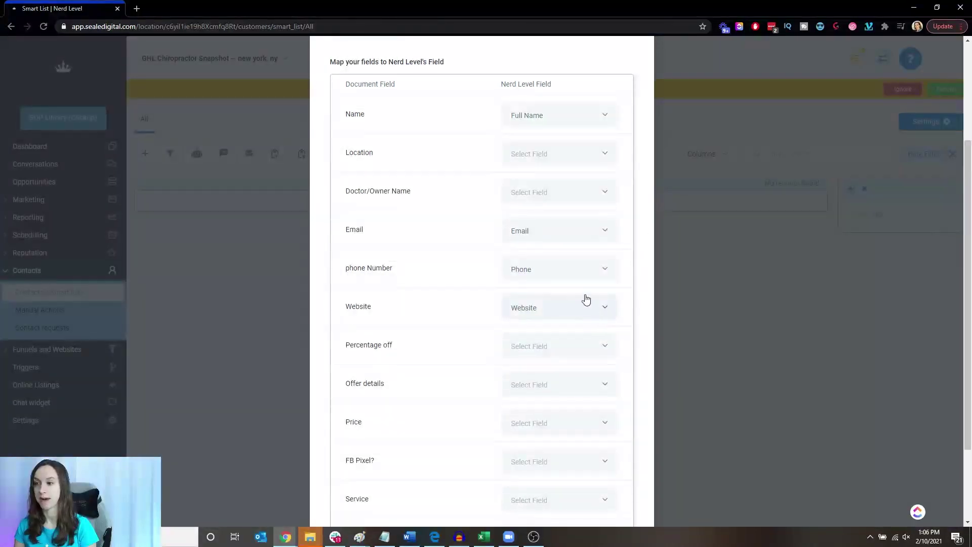
scroll(635, 314, "down", 2)
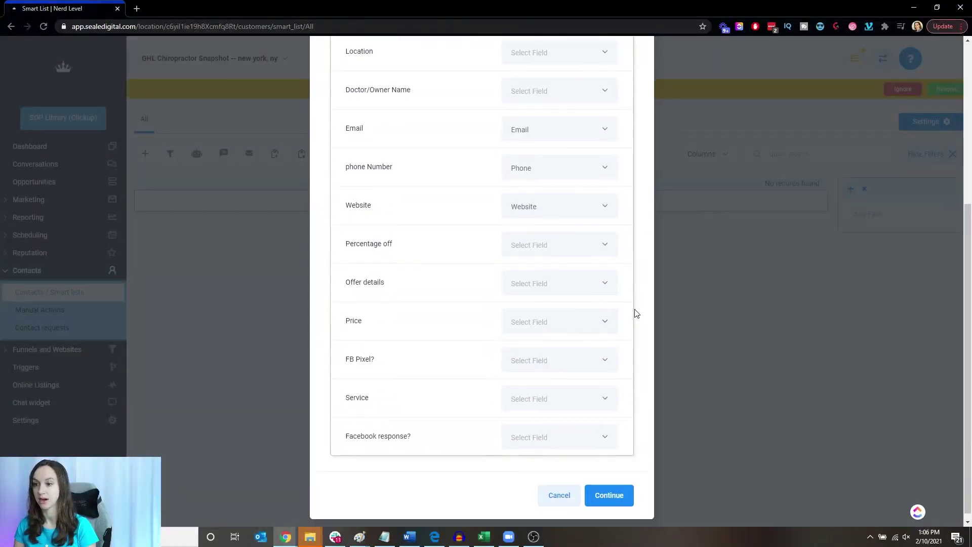
scroll(635, 311, "up", 3)
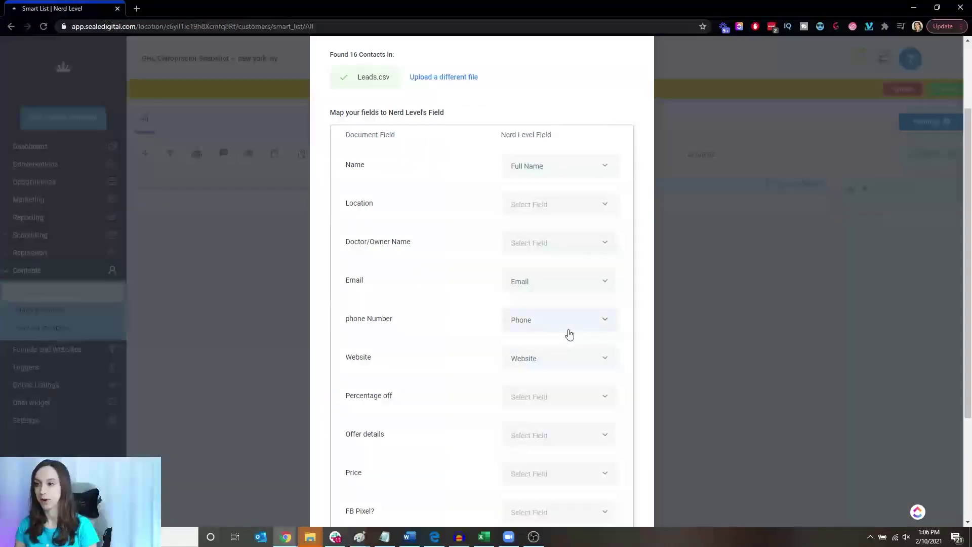
scroll(569, 334, "down", 3)
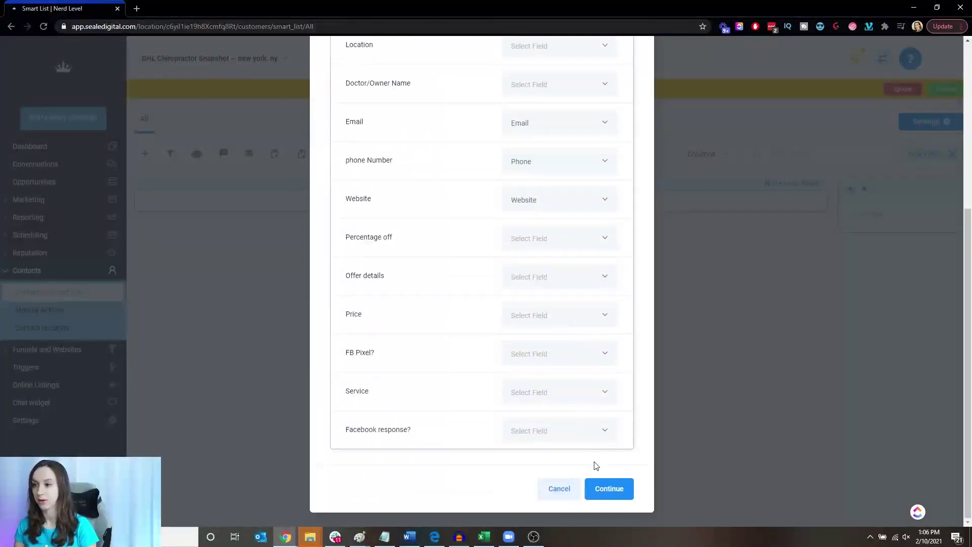
left_click(607, 487)
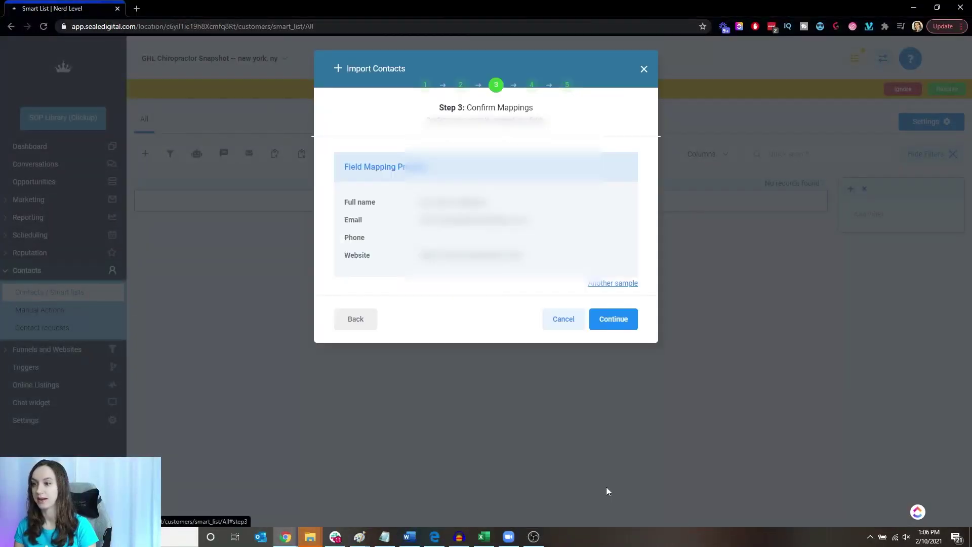
Check several sample contacts in the field mapping preview and confirm the mappings.
left_click(628, 291)
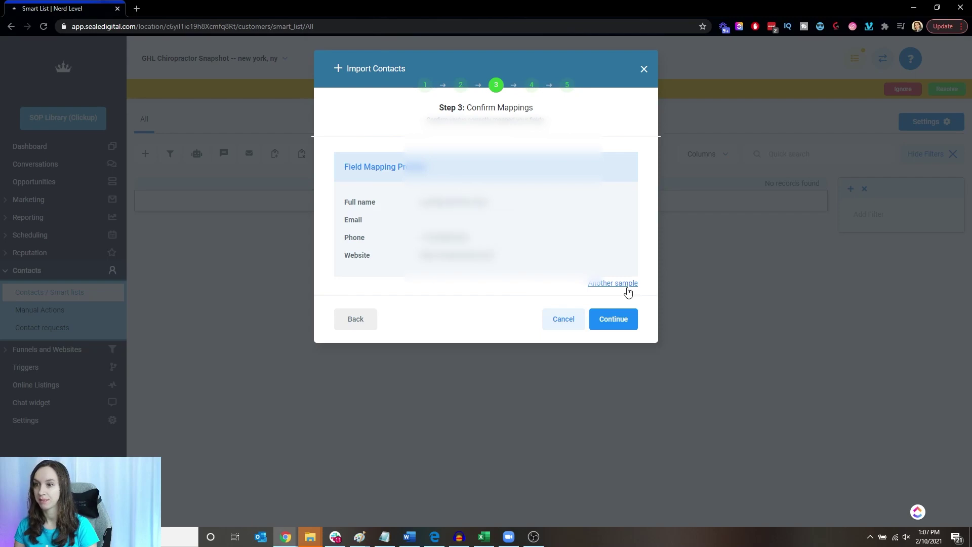
left_click(627, 291)
left_click(627, 291)
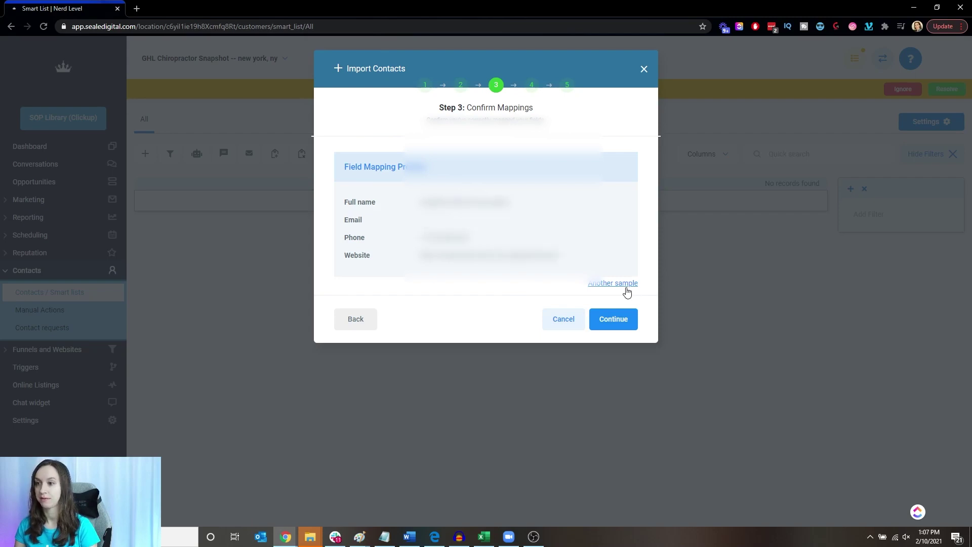
left_click(627, 292)
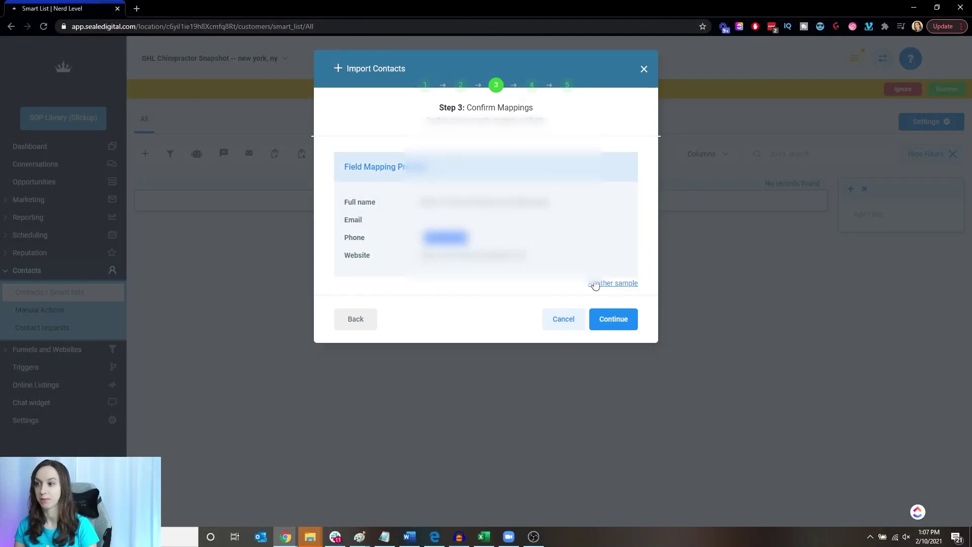
left_click(596, 284)
left_click(617, 284)
left_click(619, 314)
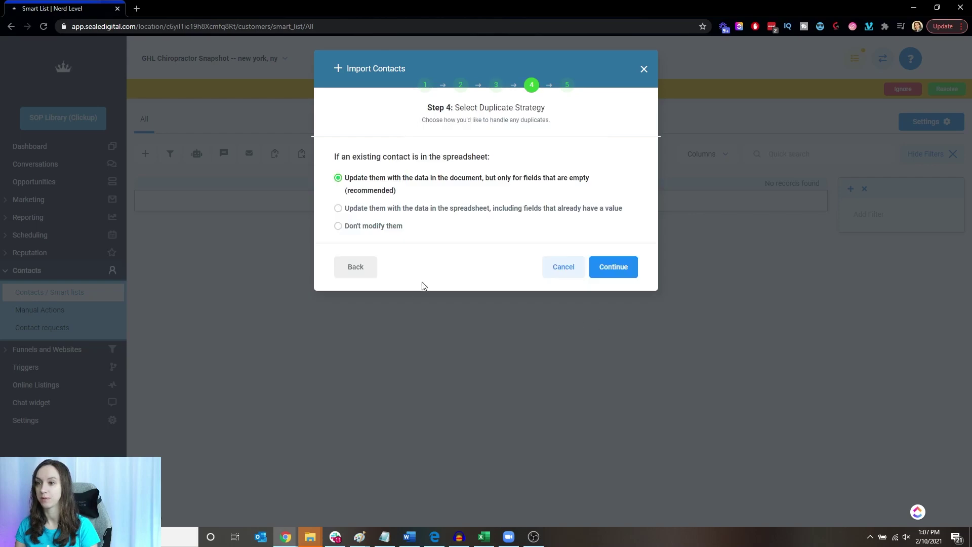
Keep the recommended duplicate strategy of updating only empty fields, and run the import with the new tag 2-10-21.
left_click(621, 273)
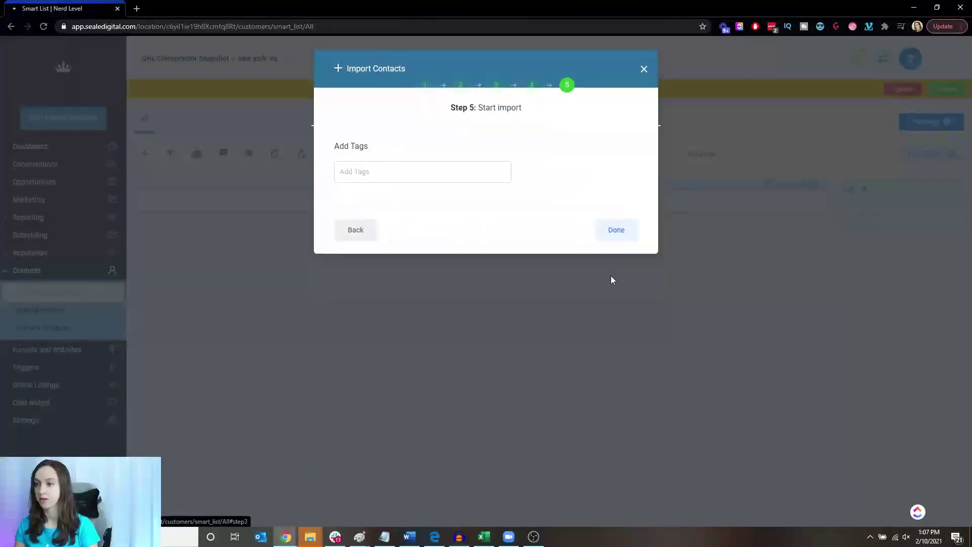
type("2-10-21")
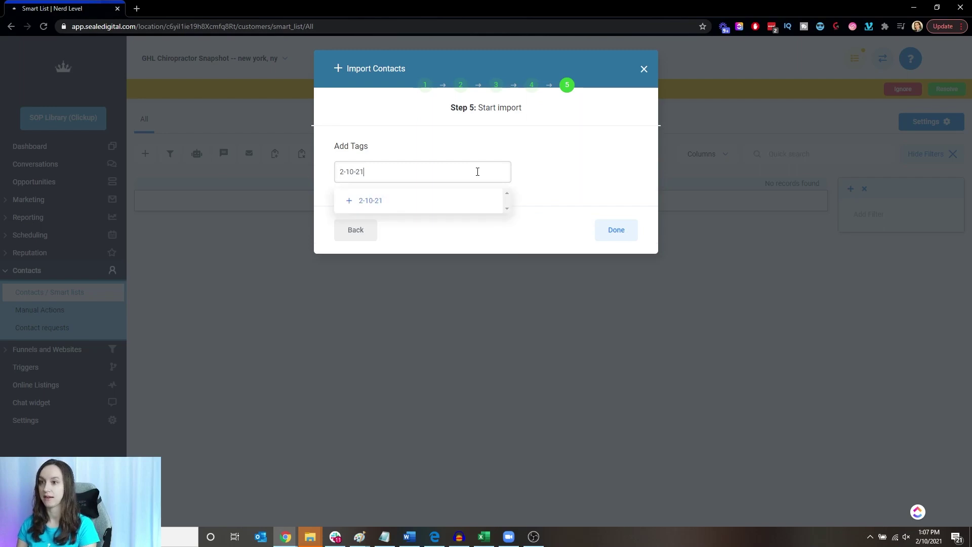
left_click(457, 198)
left_click(622, 254)
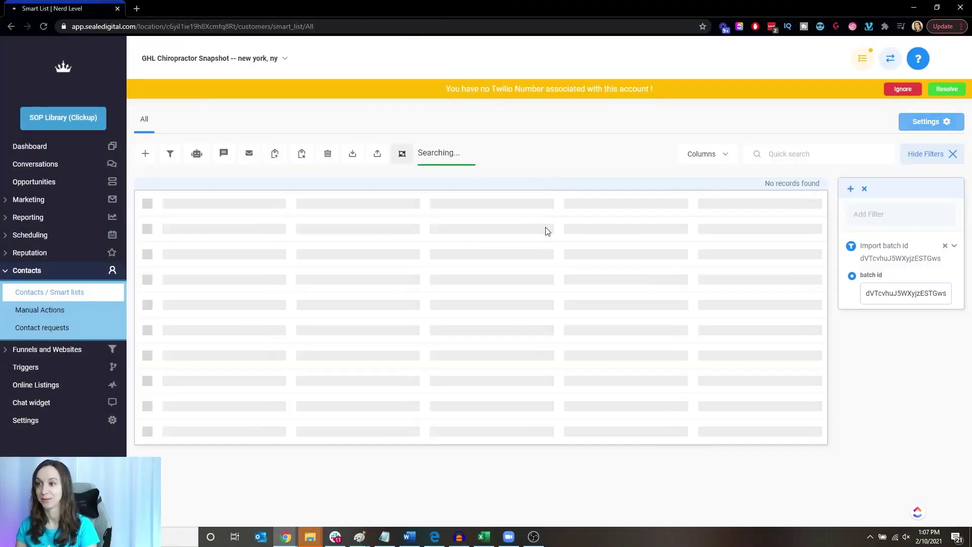
Clear the import batch filter and reload the page to list all contacts.
left_click(865, 189)
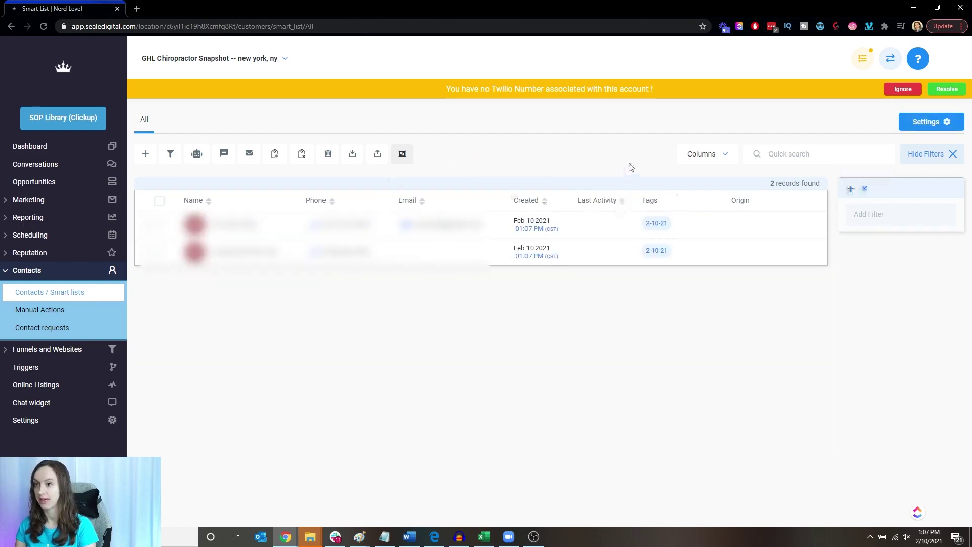
left_click(43, 26)
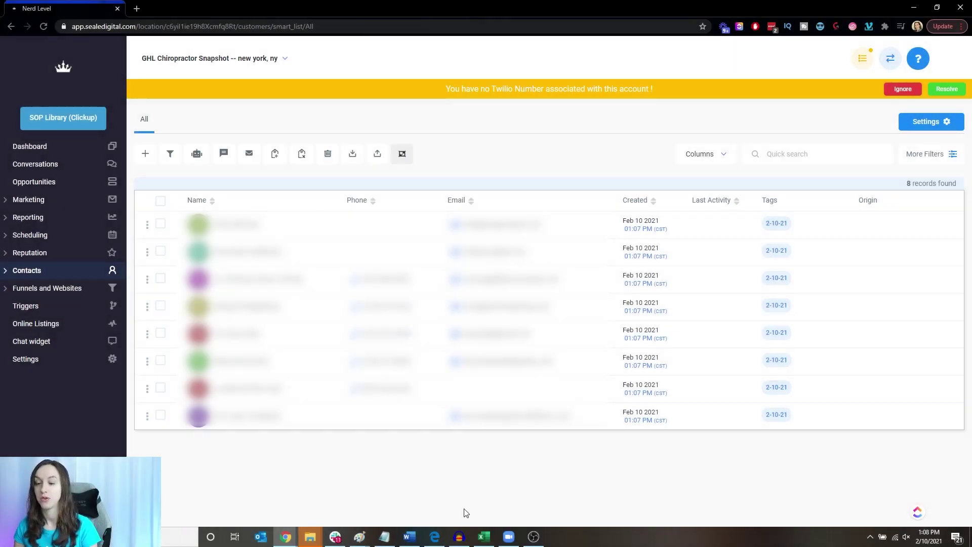
Switch to Audacity and open the audio file vm.m4a from the Test folder.
left_click(459, 536)
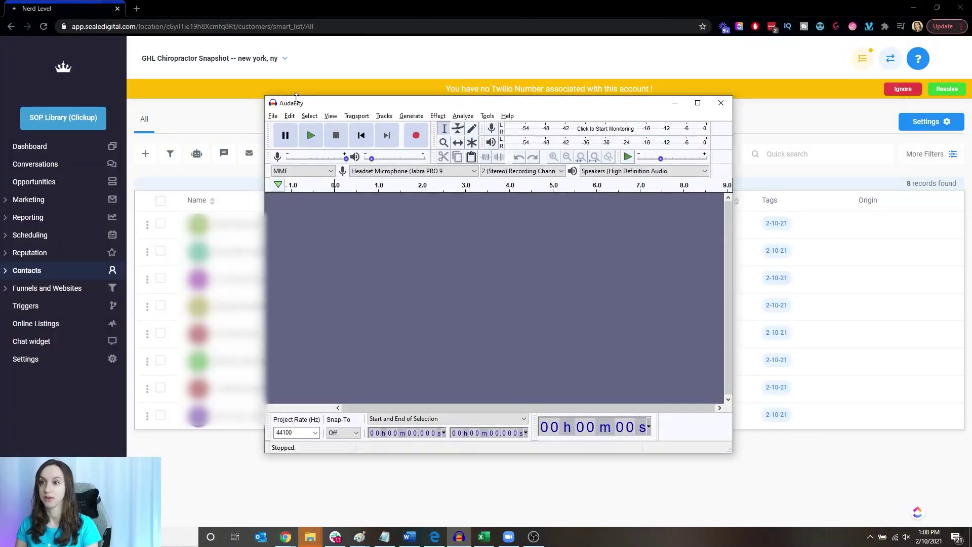
left_click(280, 118)
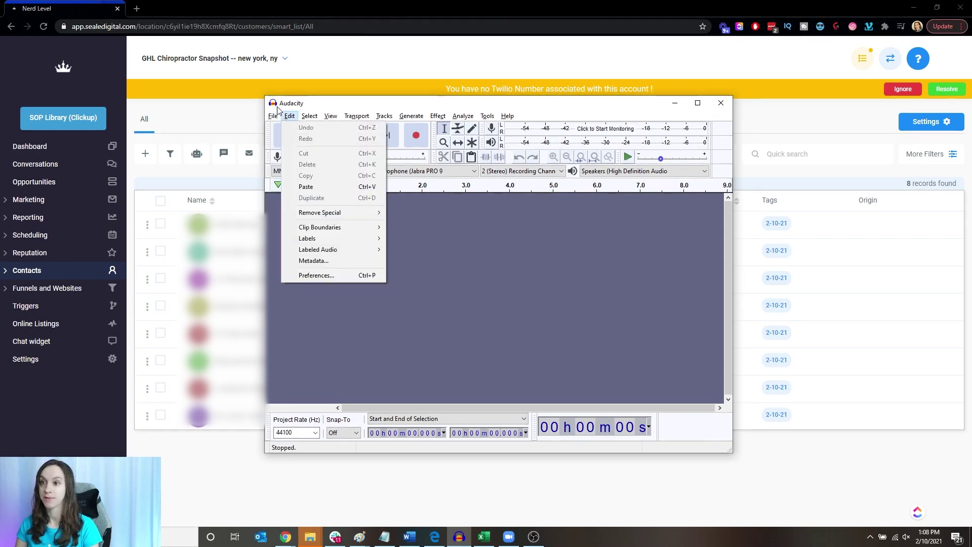
left_click(285, 139)
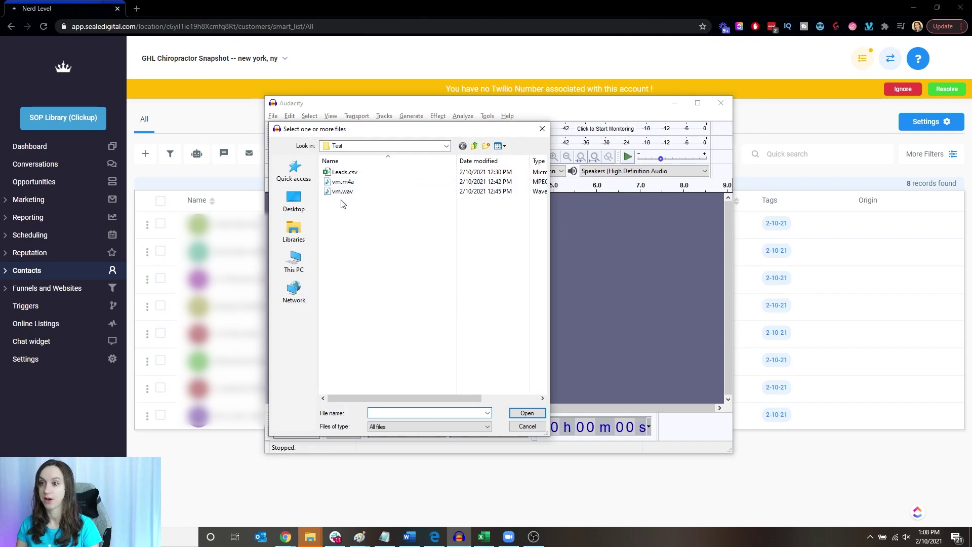
left_click(362, 182)
left_click(529, 414)
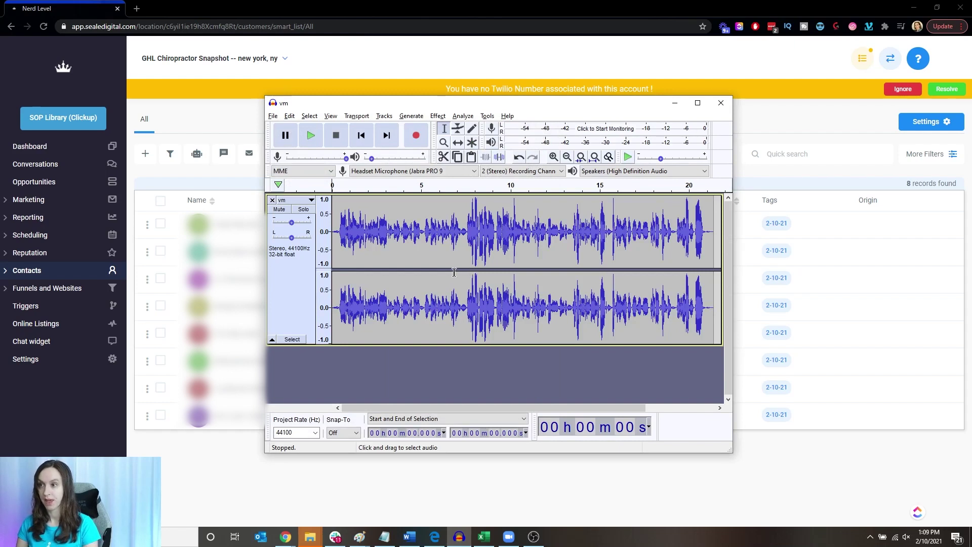
Set the project rate to 8000 Hz and resample the vm track to 8000 Hz.
left_click(315, 432)
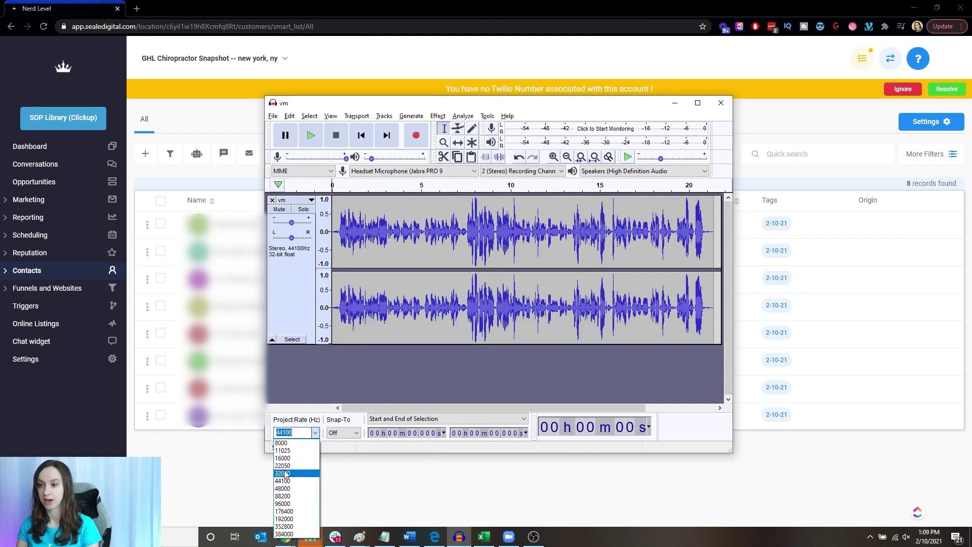
left_click(292, 443)
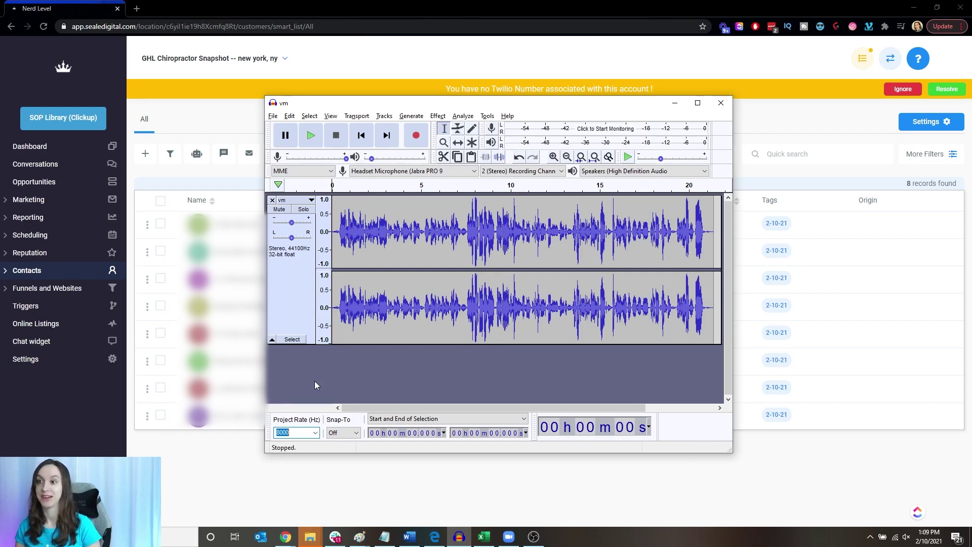
left_click(367, 117)
mouse_move(382, 122)
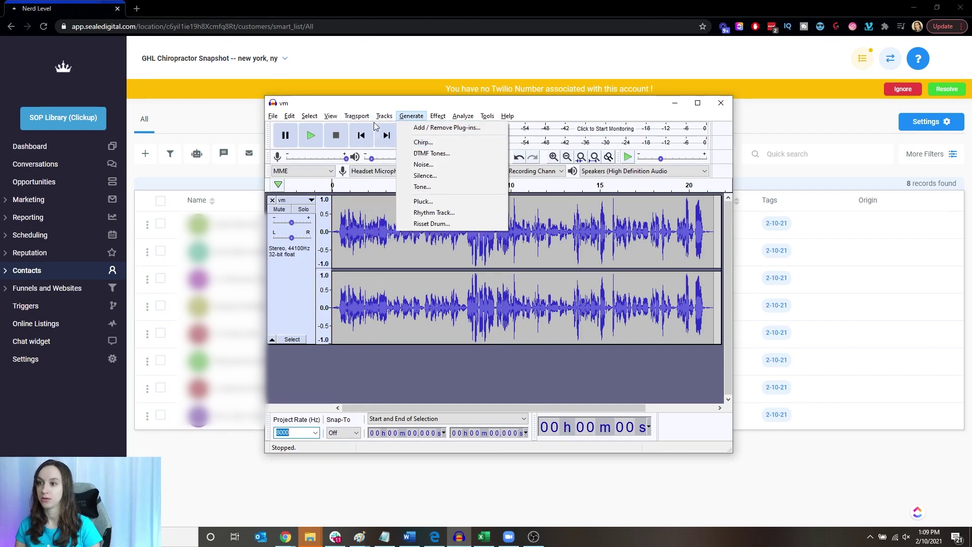
left_click(392, 154)
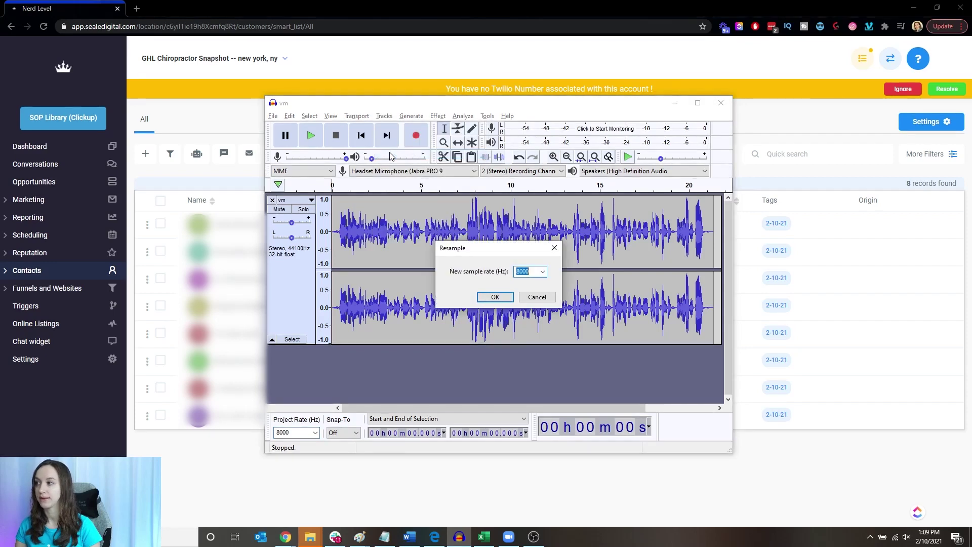
left_click(508, 292)
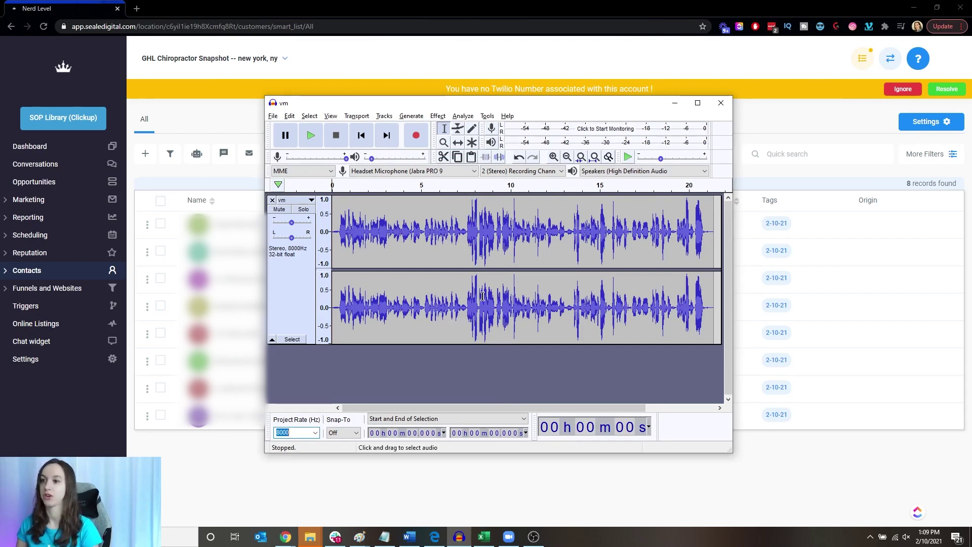
Play the resampled vm track from its beginning and raise the volume to listen to it.
left_click(310, 135)
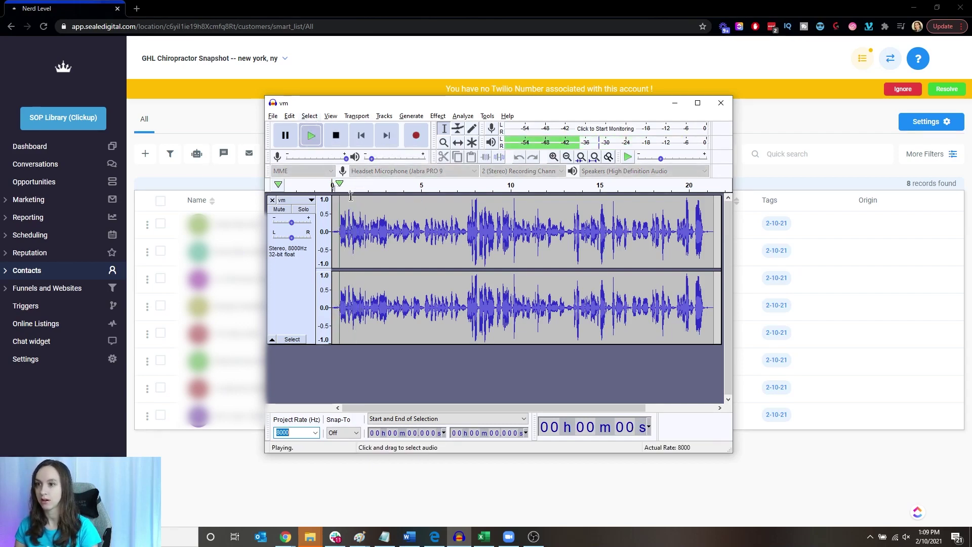
left_click(336, 135)
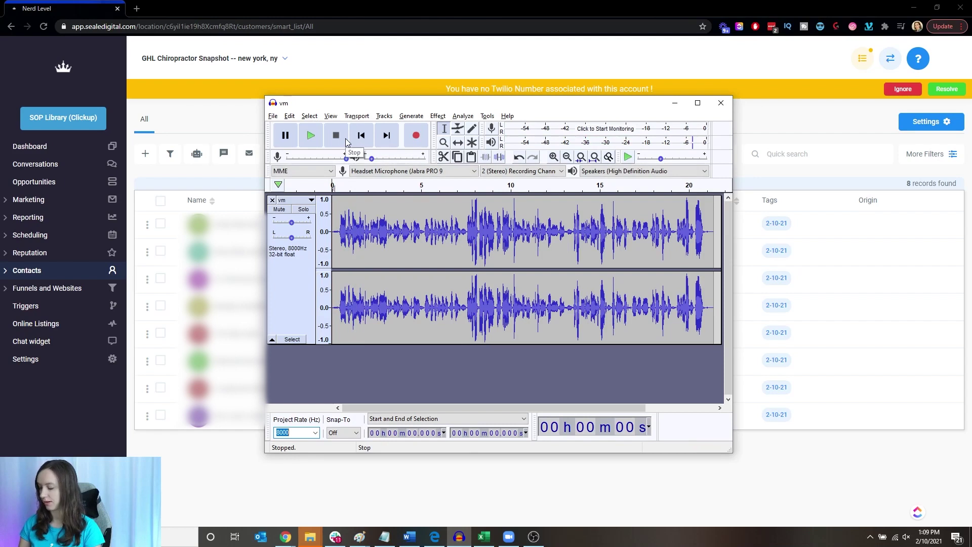
left_click(312, 135)
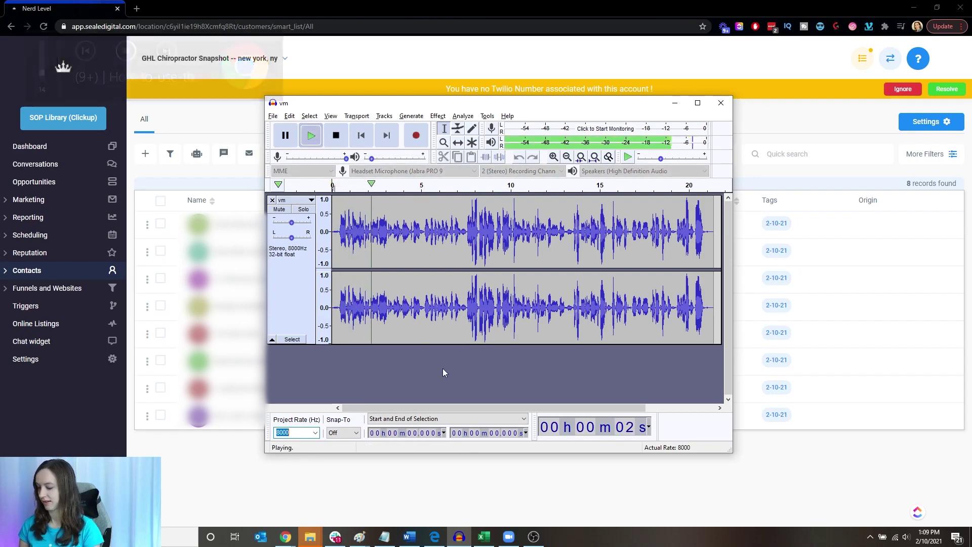
key("XF86AudioRaiseVolume")
key("XF86AudioRaiseVolume")
key("XF86AudioRaiseVolume")
key("XF86AudioRaiseVolume")
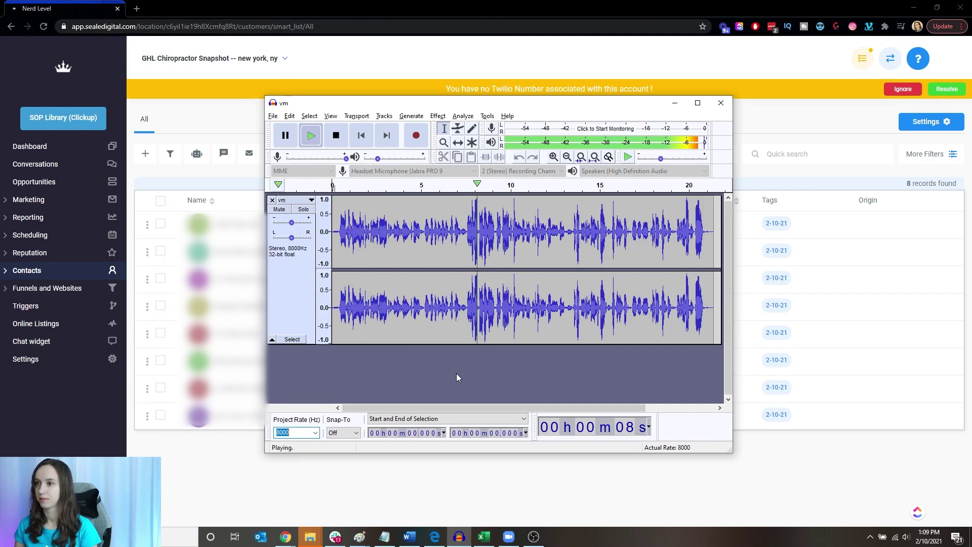
Stop playback and export the track as vm.wav in WAV (Microsoft) format with U-Law encoding, replacing the existing file and leaving metadata blank.
key("space")
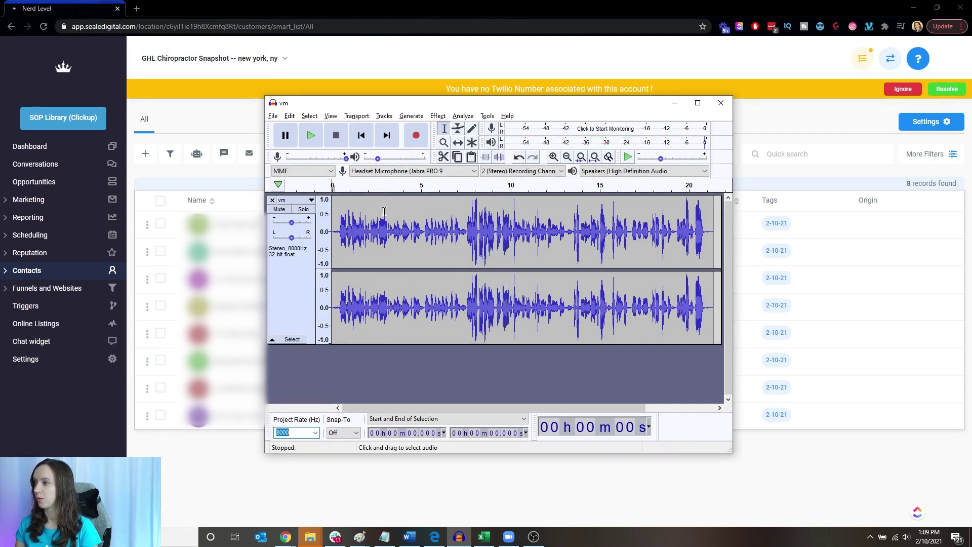
left_click(273, 116)
mouse_move(296, 193)
left_click(418, 202)
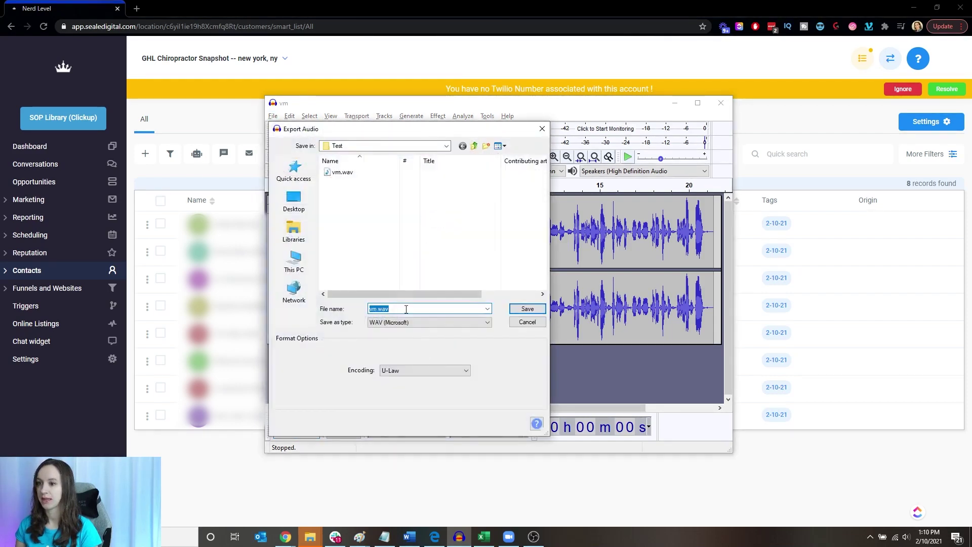
left_click(424, 370)
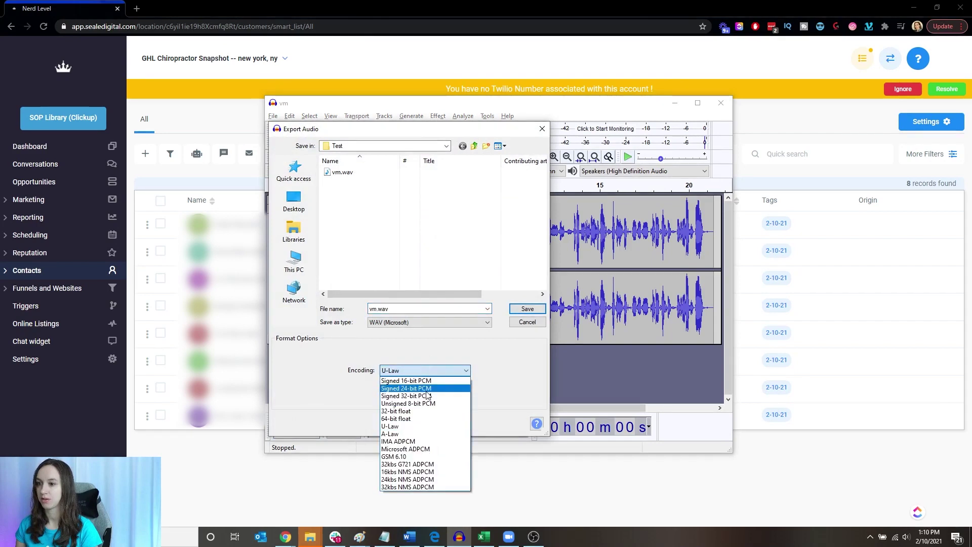
left_click(409, 428)
left_click(410, 309)
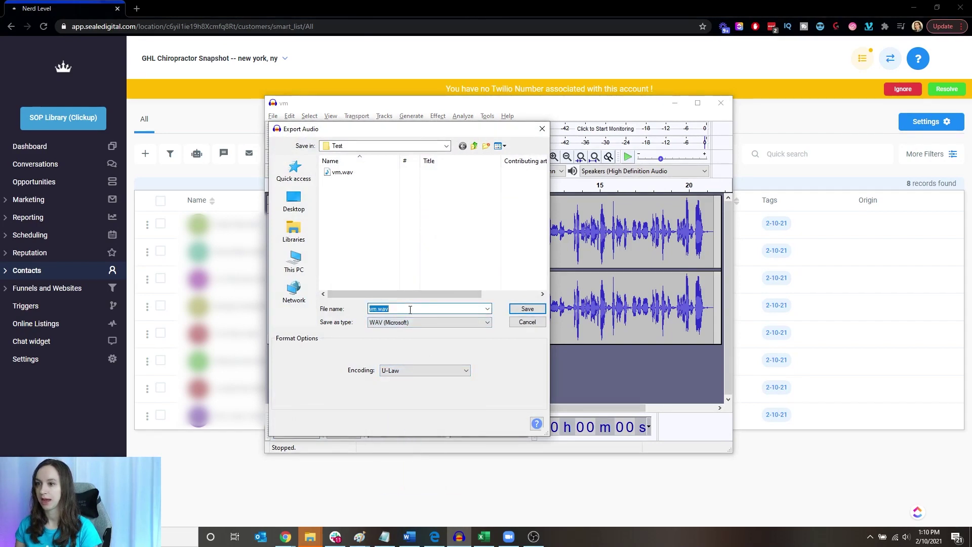
left_click(529, 310)
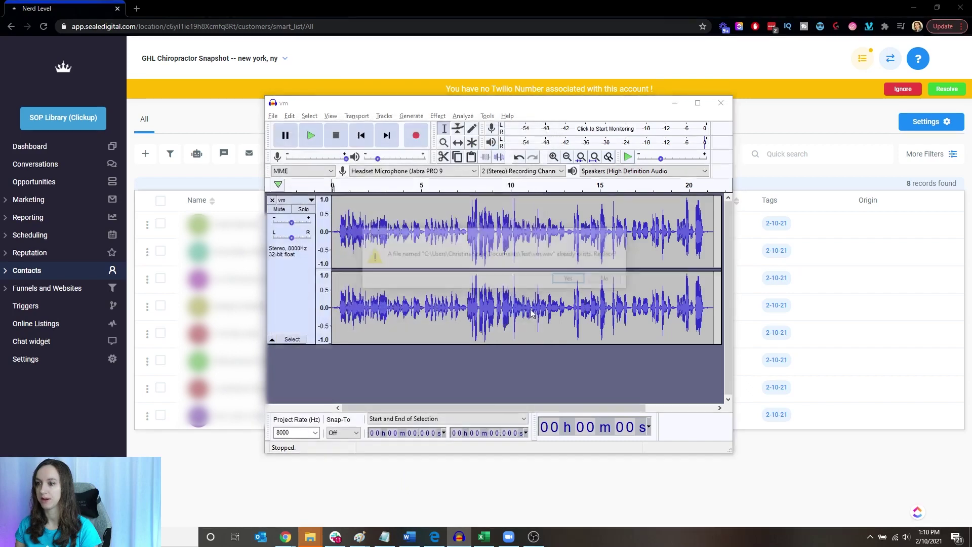
left_click(572, 279)
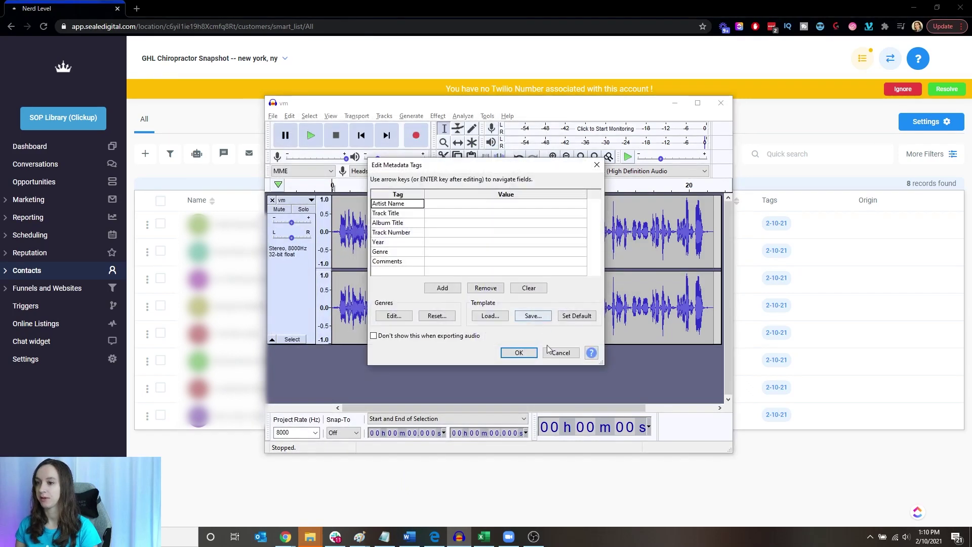
left_click(521, 353)
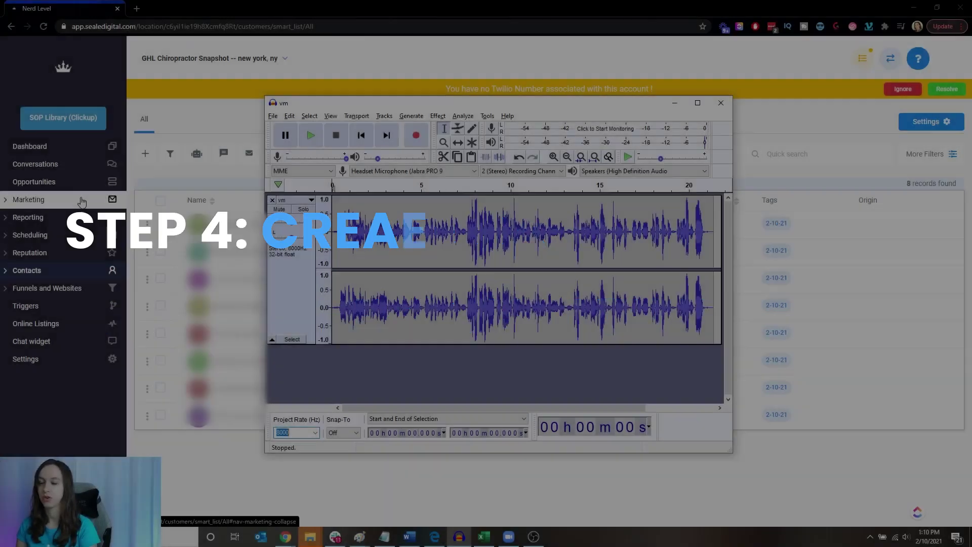
Switch back to the CRM and create a marketing campaign named "power dialer new".
left_click(84, 199)
left_click(69, 222)
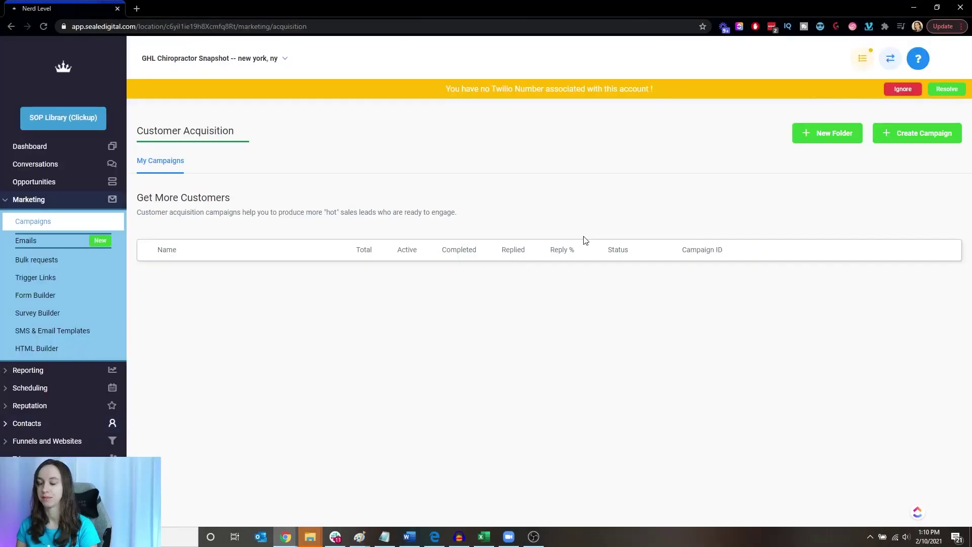
left_click(870, 133)
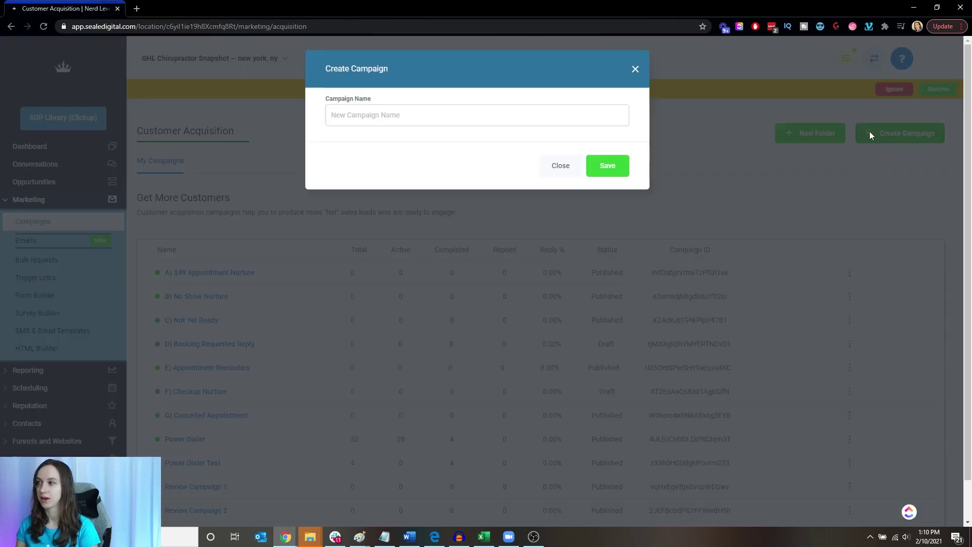
type("power dialer new")
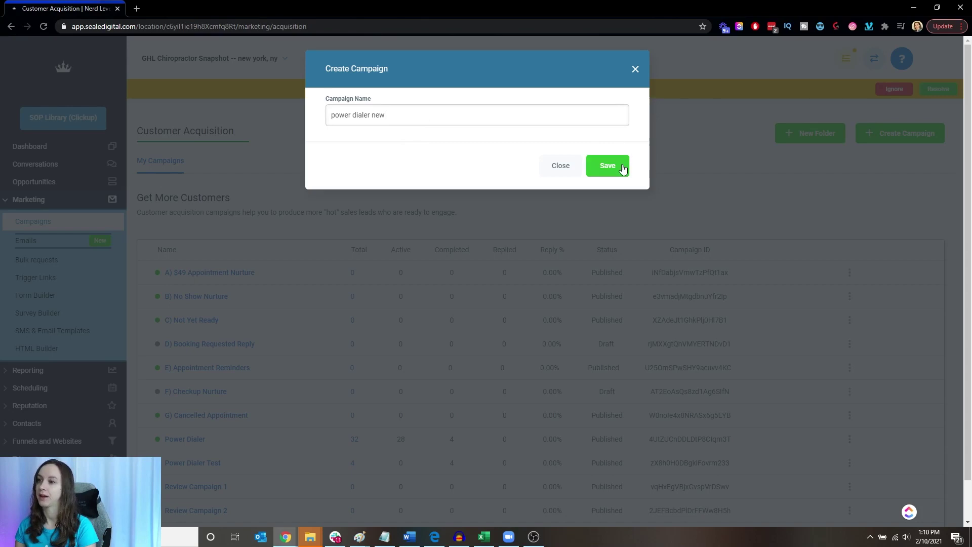
left_click(618, 167)
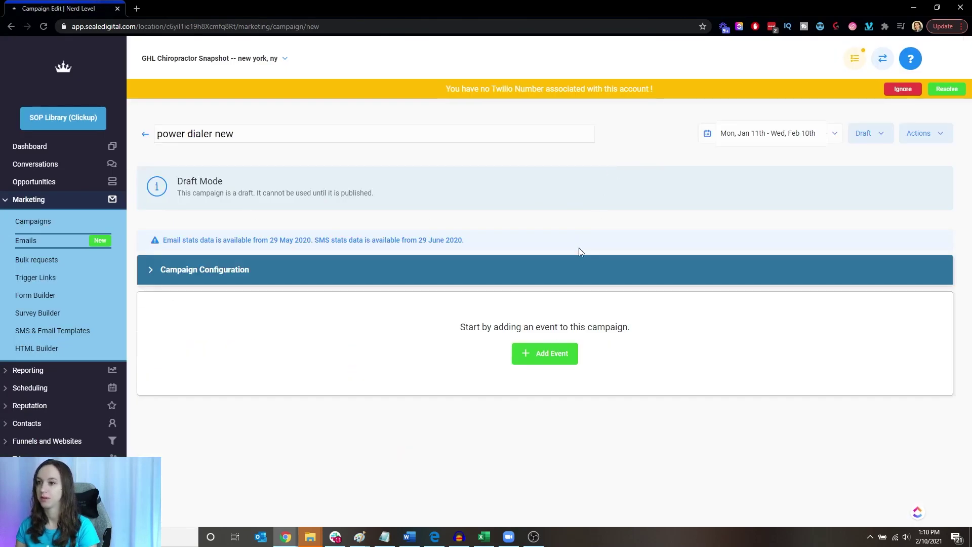
Add a Manual Call event to the campaign and save the campaign configuration with Stop on response enabled.
left_click(542, 351)
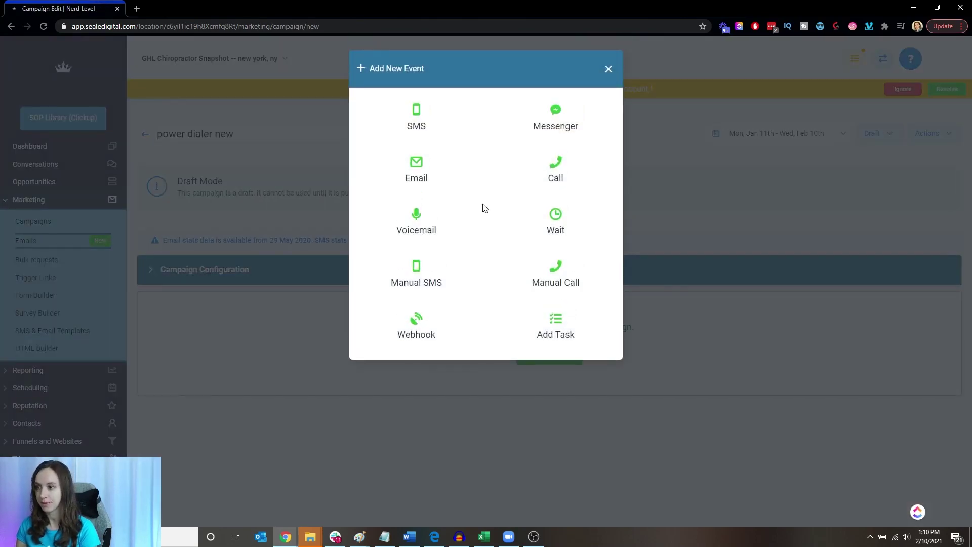
left_click(552, 281)
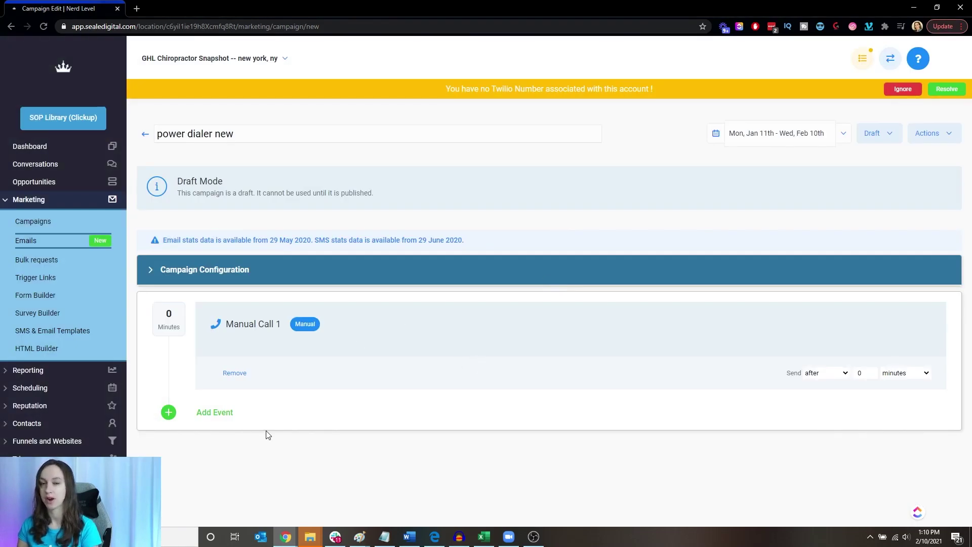
left_click(230, 274)
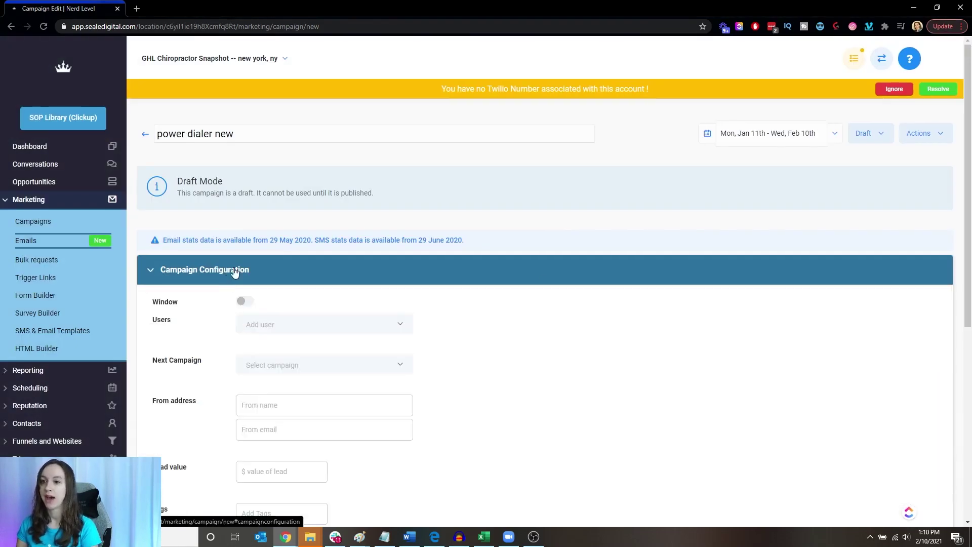
scroll(437, 245, "down", 4)
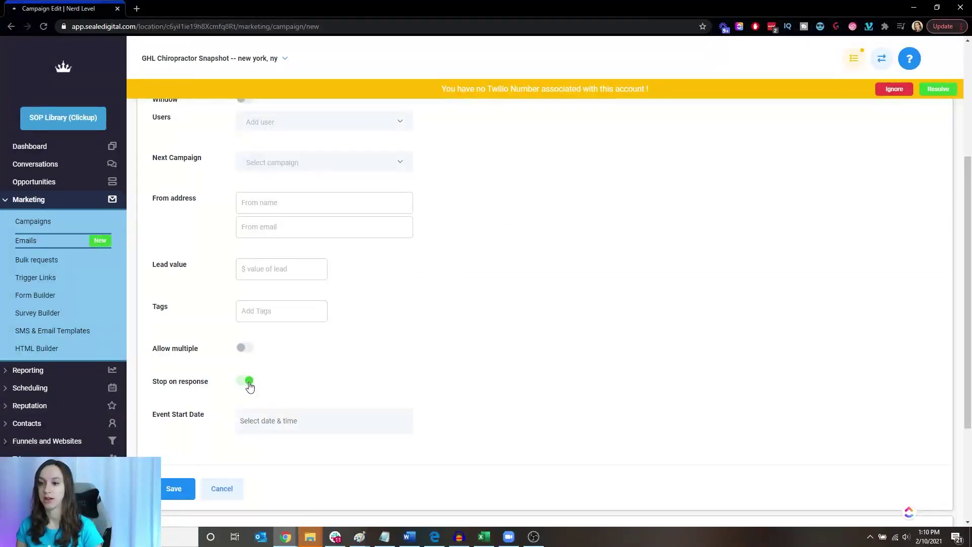
left_click(173, 489)
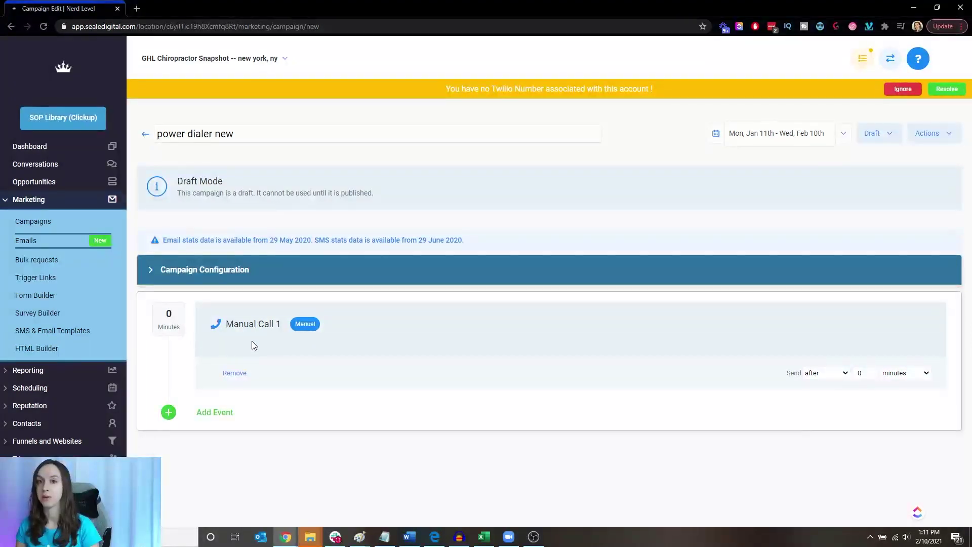
Add a Voicemail event to the campaign, upload vm.wav from the Test folder as its voicemail file and save it.
left_click(222, 416)
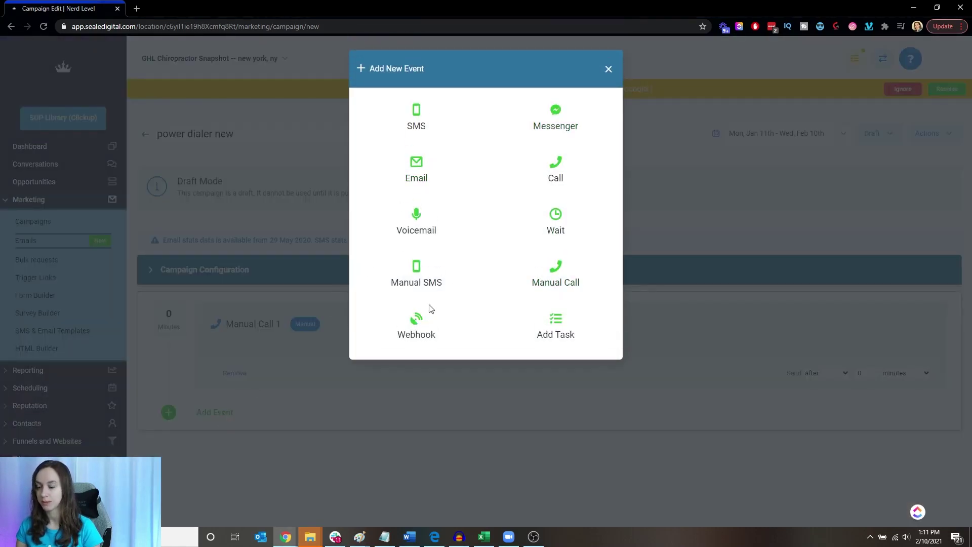
left_click(415, 217)
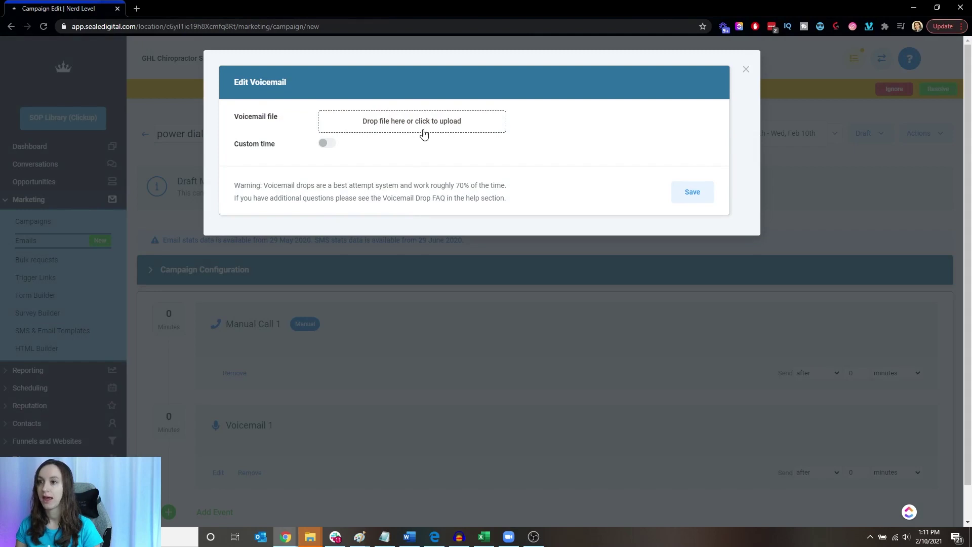
left_click(427, 130)
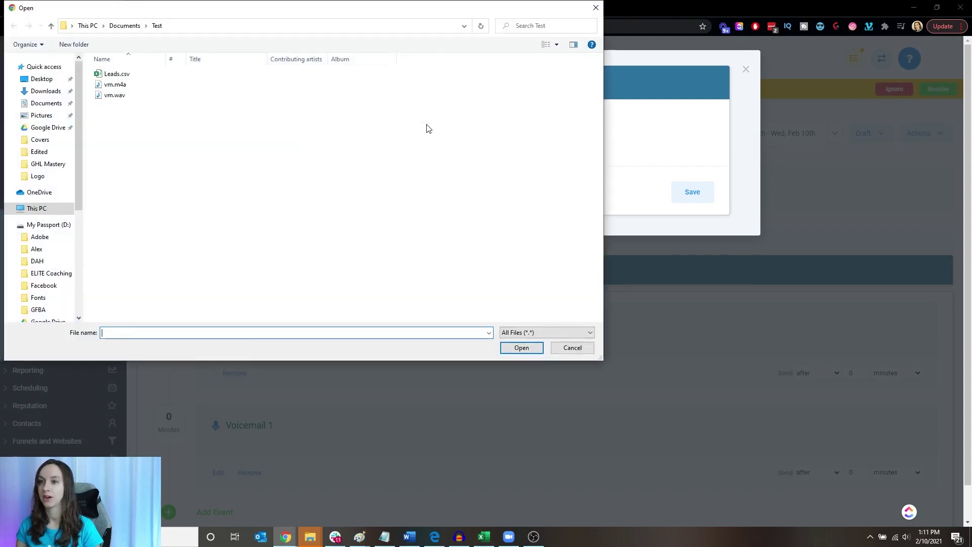
left_click(200, 100)
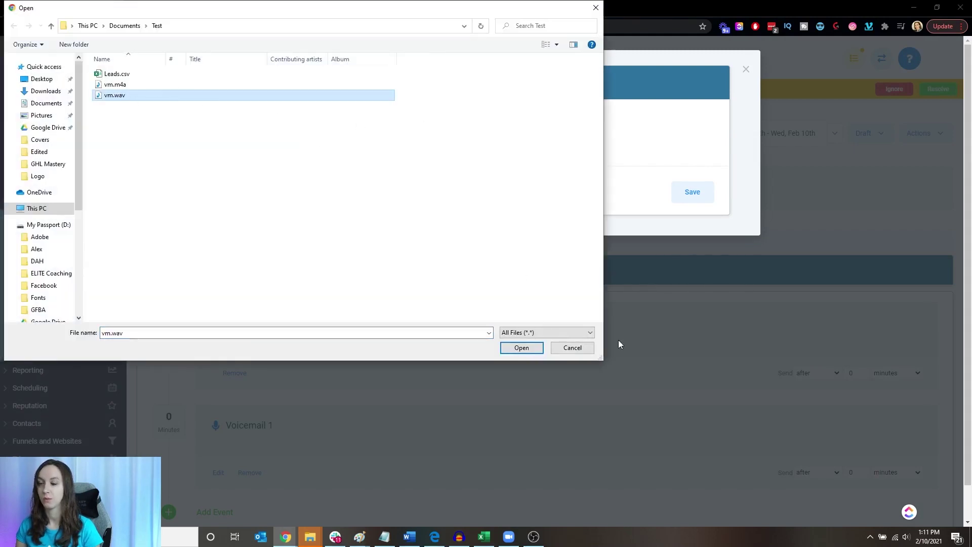
left_click(522, 348)
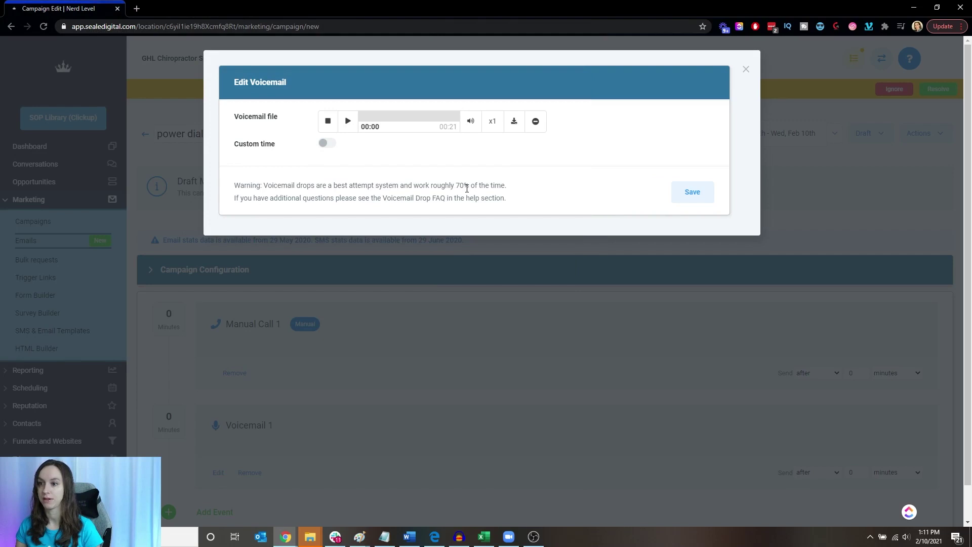
left_click(701, 194)
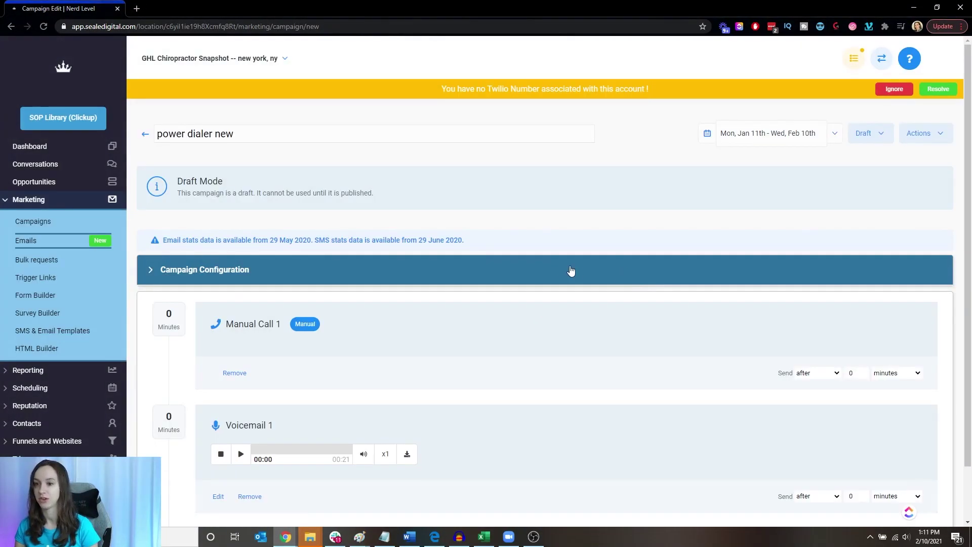
Review the campaign's two events and change the campaign status from Draft to Published.
scroll(504, 261, "down", 1)
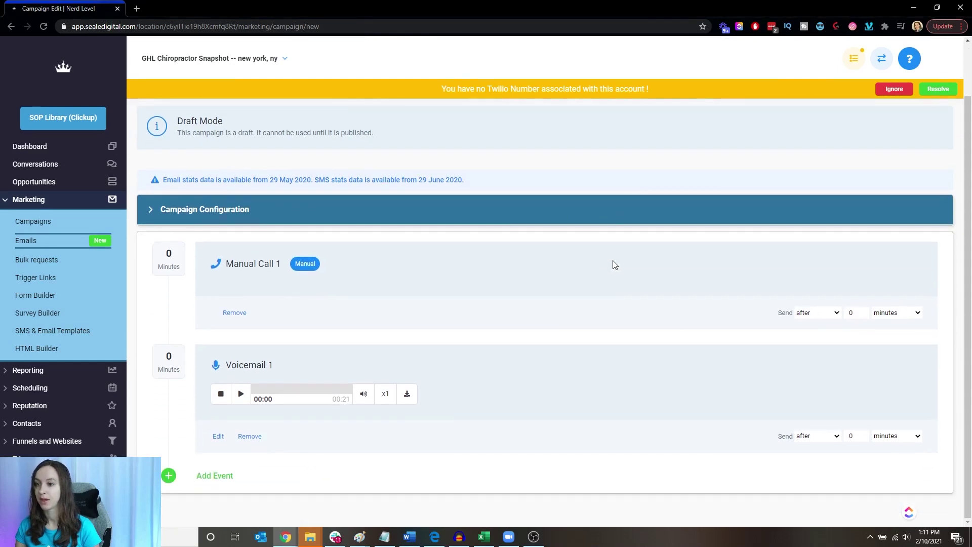
scroll(874, 450, "up", 1)
left_click(872, 135)
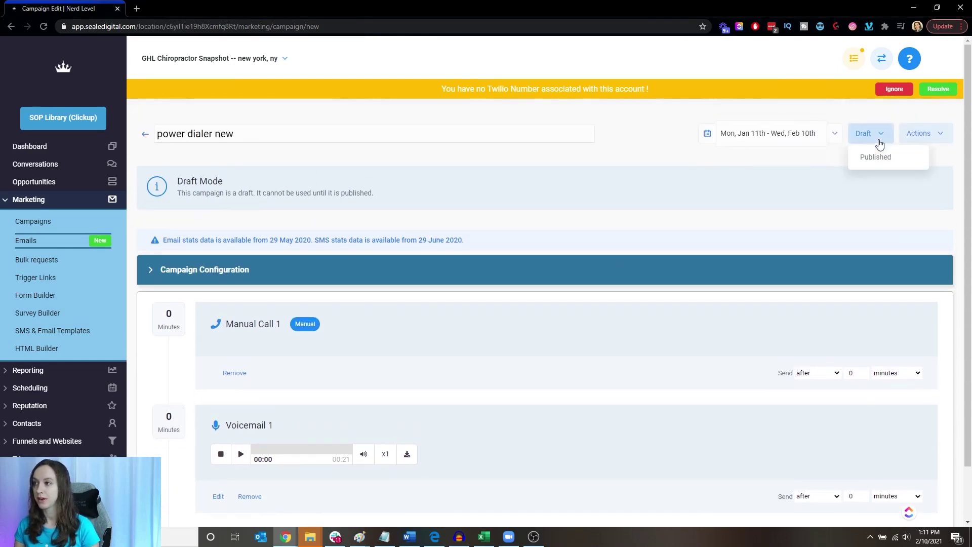
left_click(877, 159)
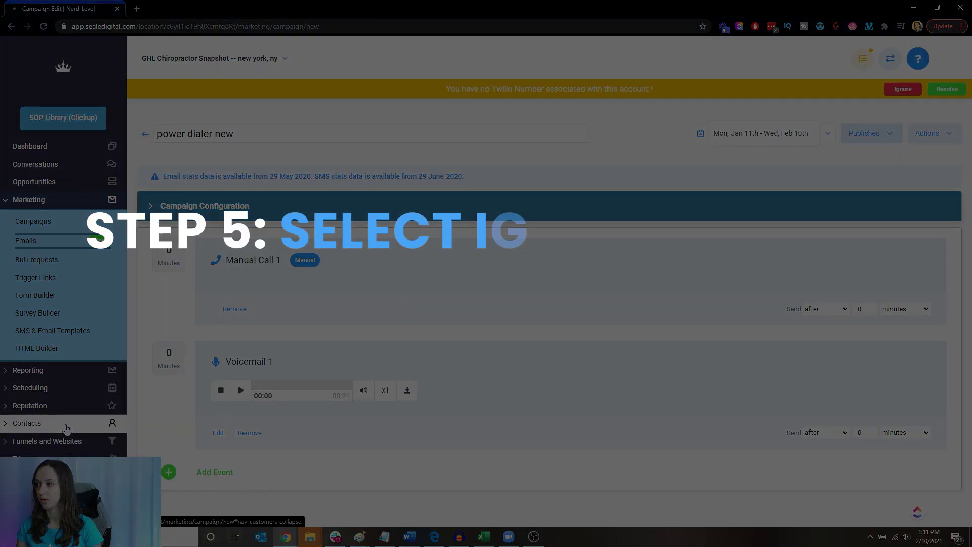
Go to the Contacts smart list and select all contacts in the list.
left_click(67, 425)
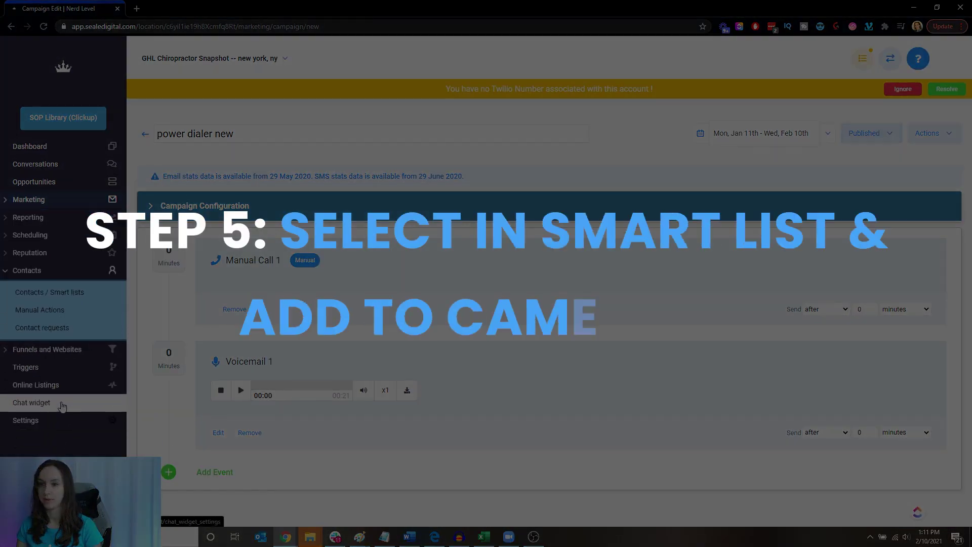
left_click(68, 294)
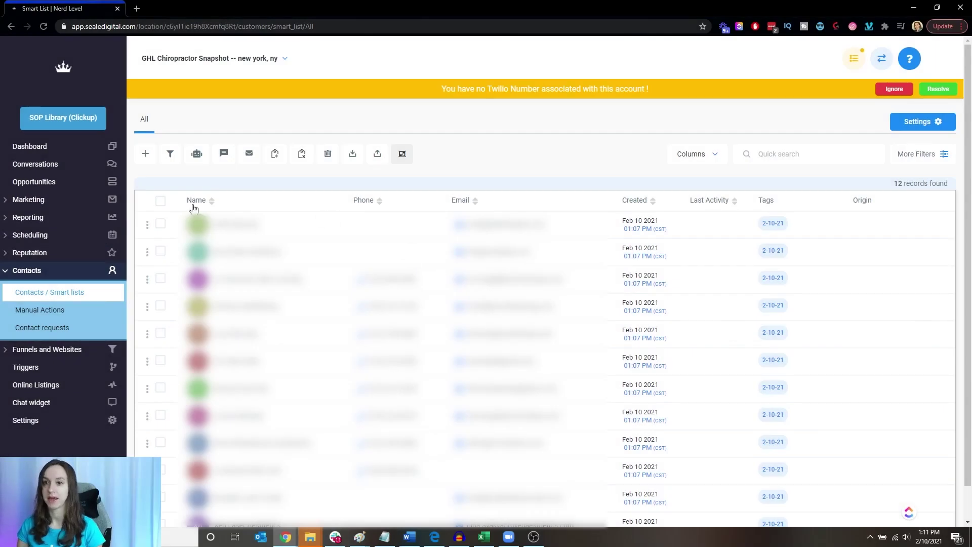
left_click(161, 202)
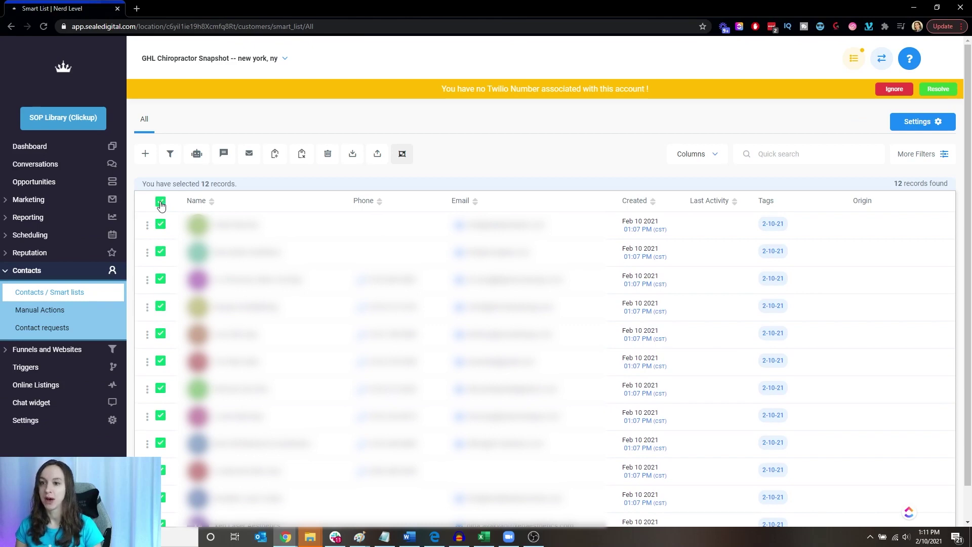
double_click(216, 183)
left_click(212, 185)
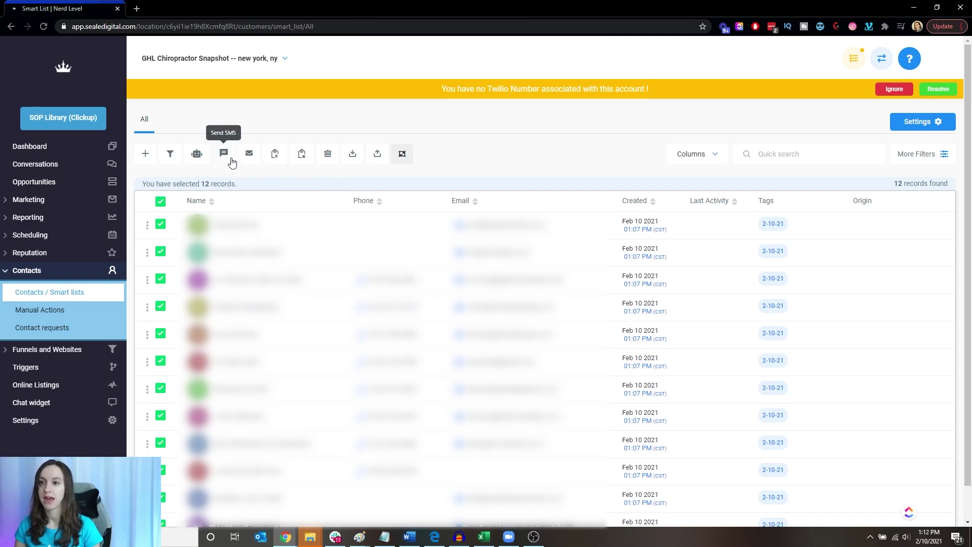
Start adding the selected contacts to a campaign and choose "power dialer new" as the campaign.
left_click(197, 153)
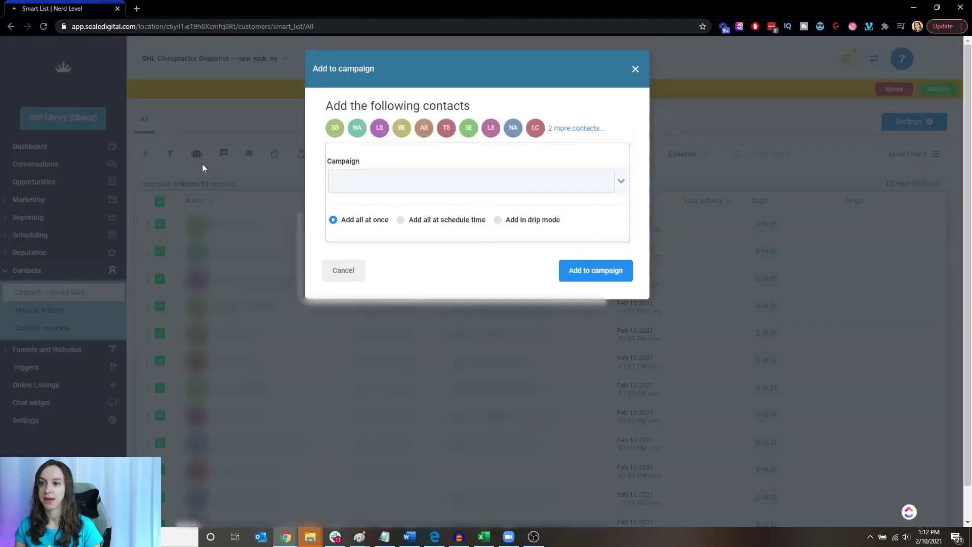
left_click(388, 182)
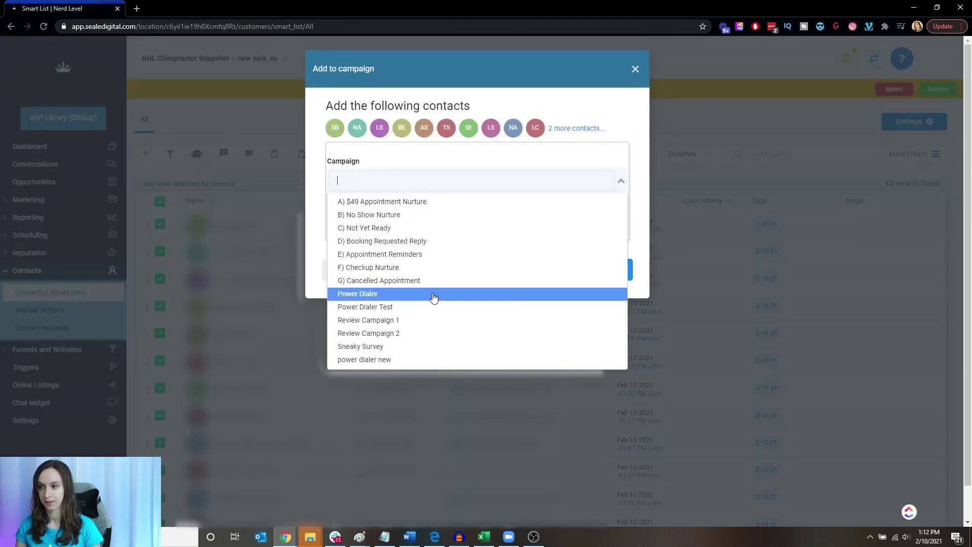
left_click(425, 359)
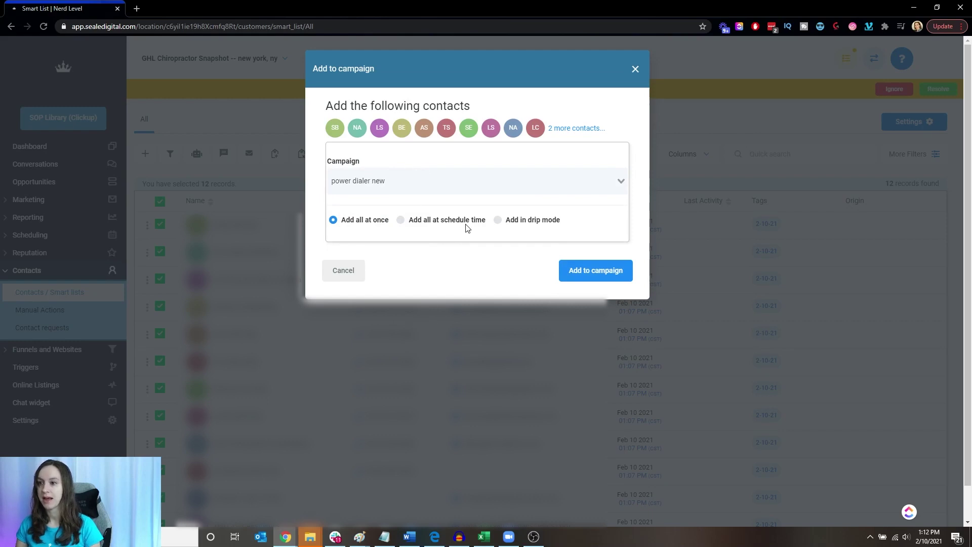
Choose drip mode for adding the contacts and set the start to Wed, Feb 10, 2021 1:12 PM.
left_click(517, 221)
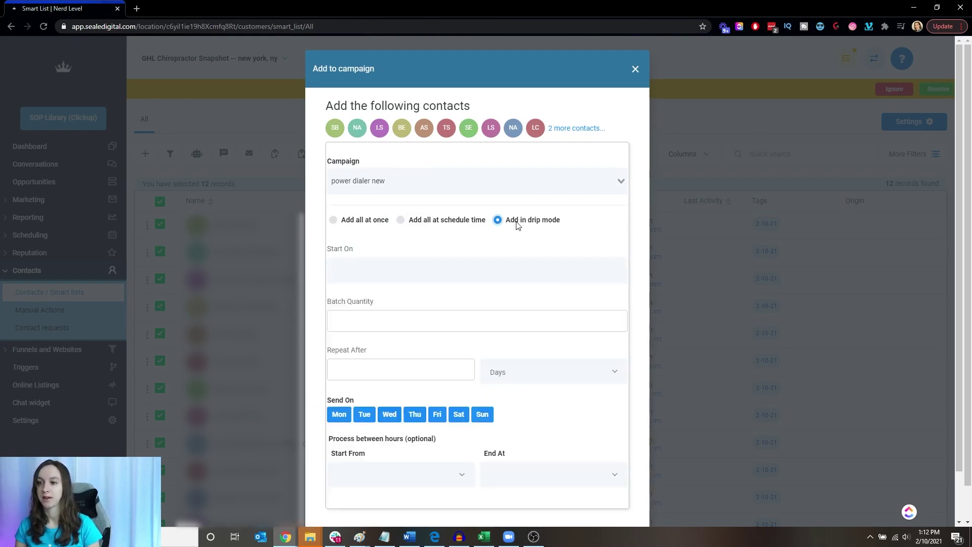
scroll(573, 246, "down", 1)
left_click(532, 212)
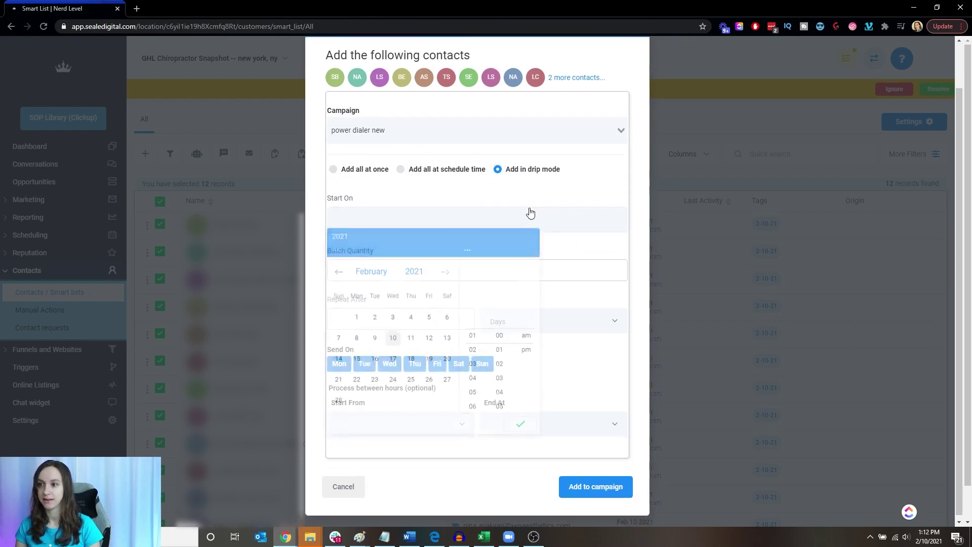
left_click(393, 342)
left_click(520, 428)
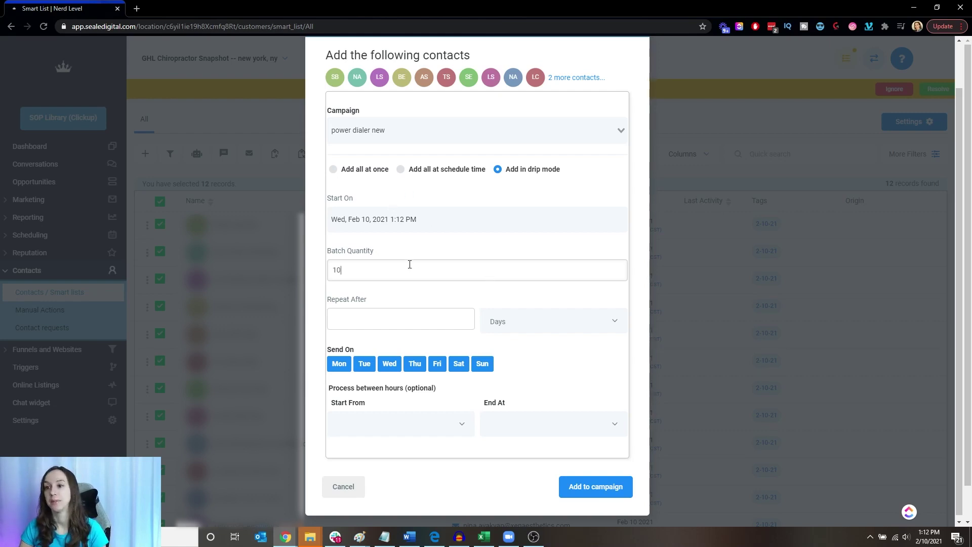
Exclude Saturday and Sunday from the drip's sending days and set the processing start time to 08:00 am.
left_click(484, 366)
left_click(459, 364)
left_click(374, 423)
scroll(382, 464, "down", 8)
scroll(384, 467, "up", 3)
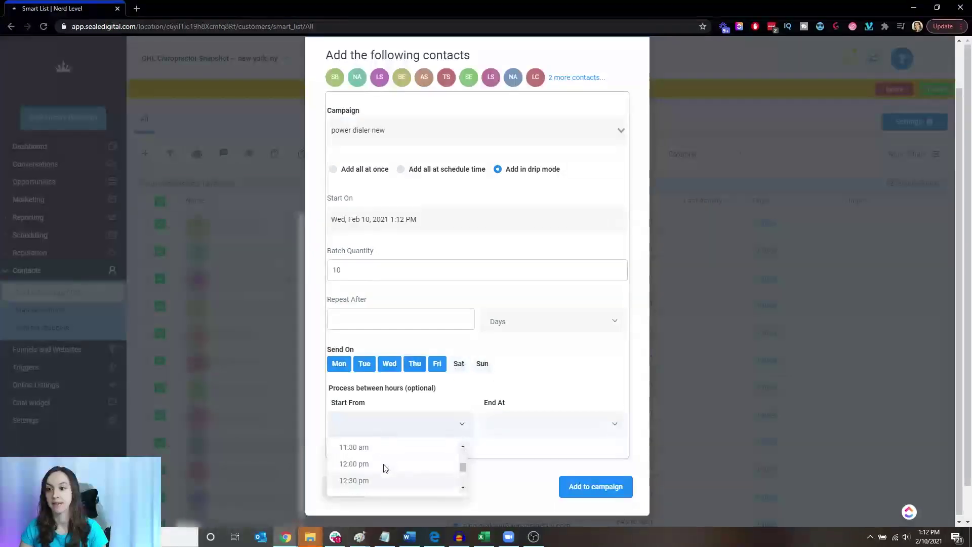
left_click(383, 465)
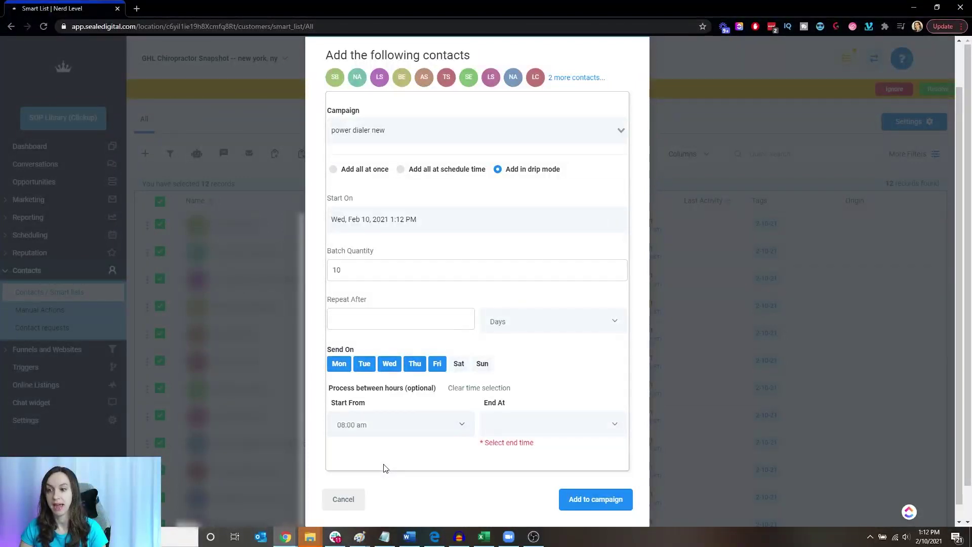
Set the processing end time to 01:00 pm and add the selected contacts to the campaign.
left_click(538, 423)
scroll(539, 466, "down", 8)
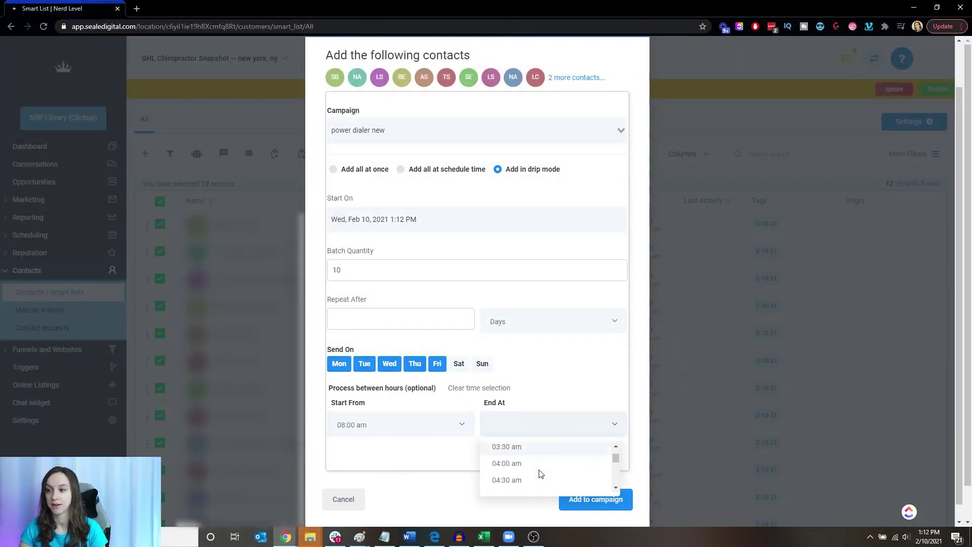
left_click(528, 482)
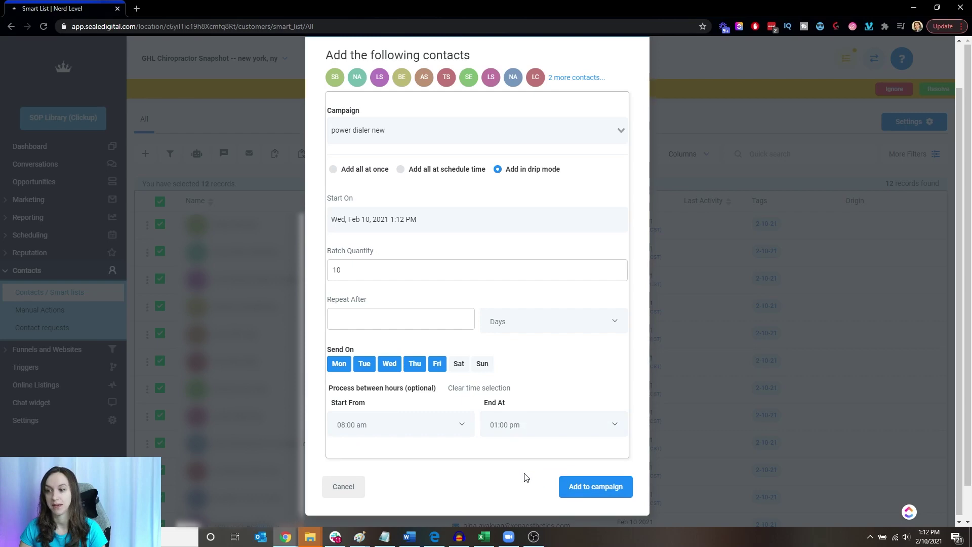
left_click(610, 487)
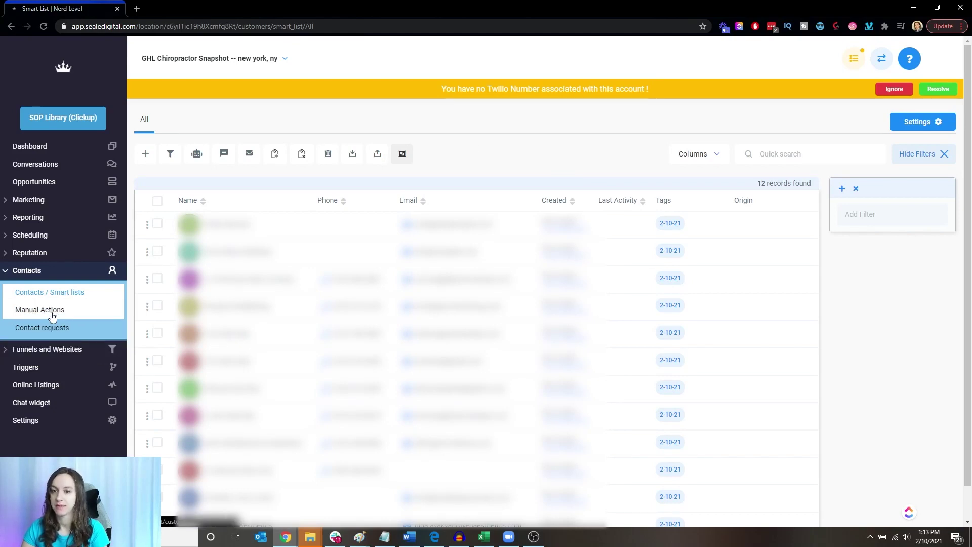
Open a contact's record to check its active and past campaigns, and return to the contact list.
left_click(51, 314)
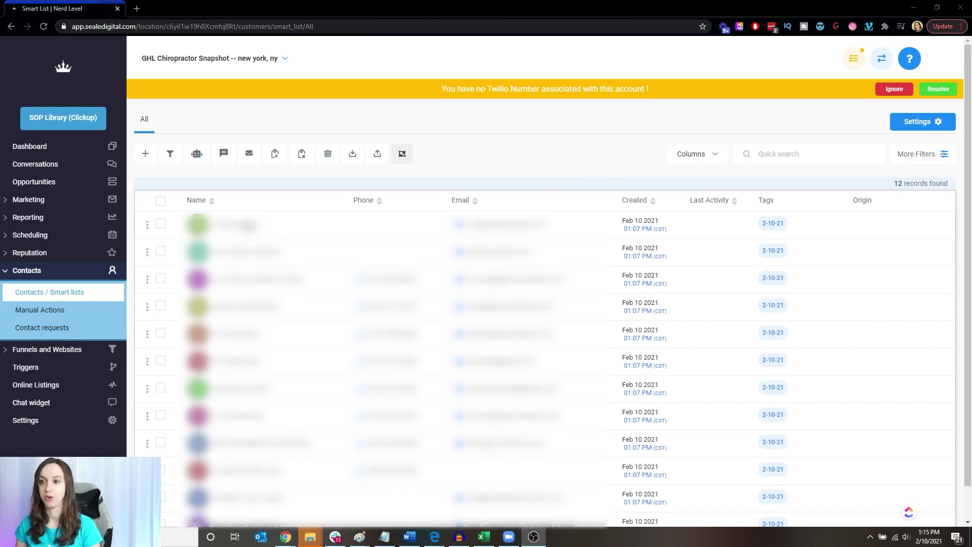
left_click(176, 253)
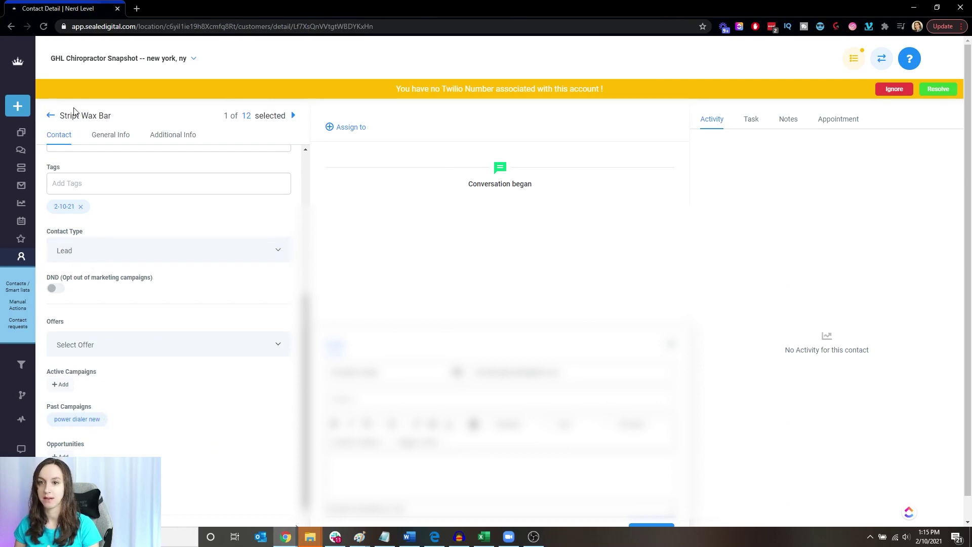
left_click(51, 116)
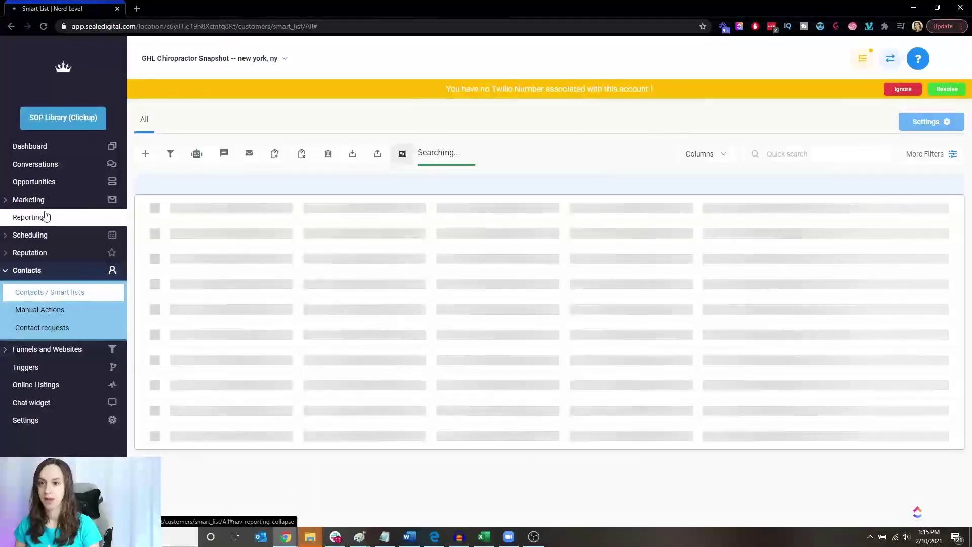
Go to the marketing campaigns and open the list of contacts enrolled in "power dialer new" to check their progress.
left_click(47, 214)
scroll(342, 317, "down", 1)
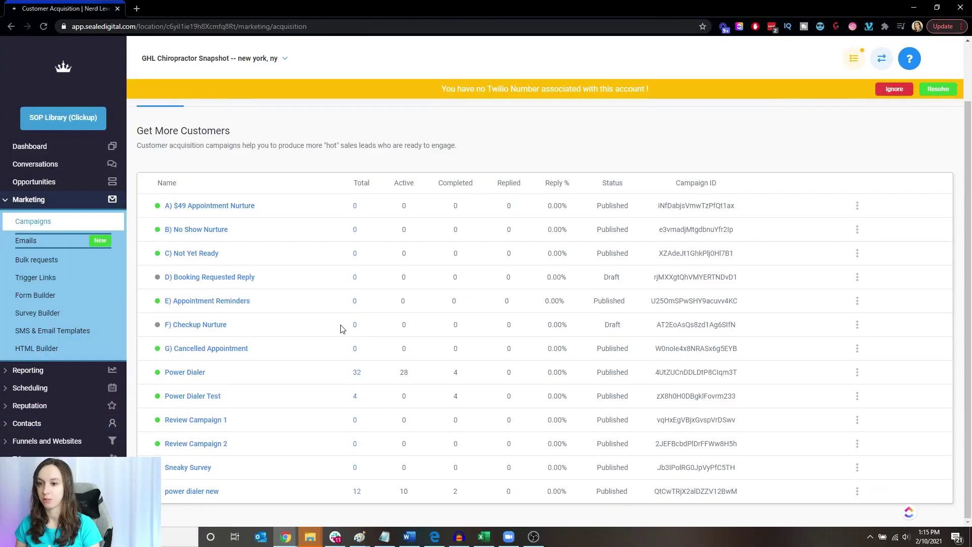
left_click(357, 492)
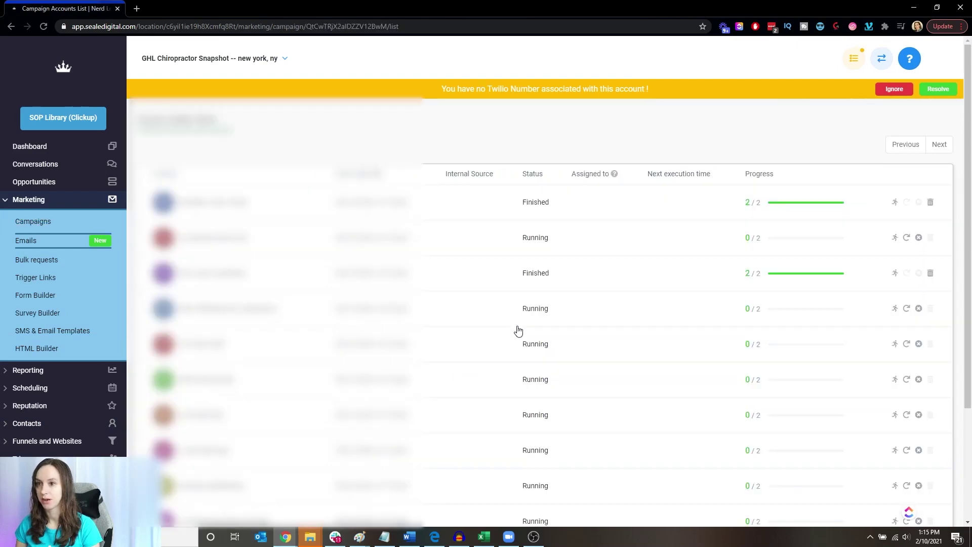
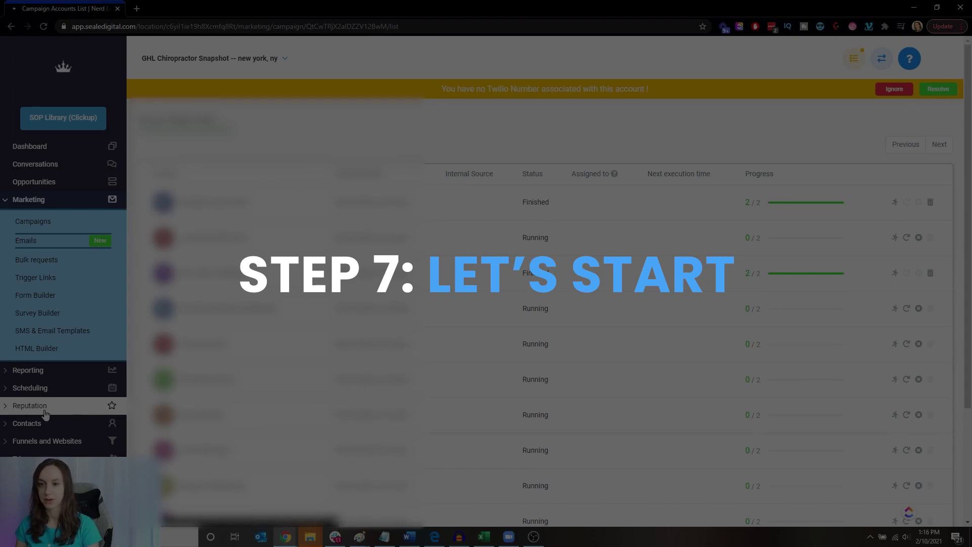
Start the call queue from the contacts' manual actions, and return to the manual actions list.
left_click(45, 423)
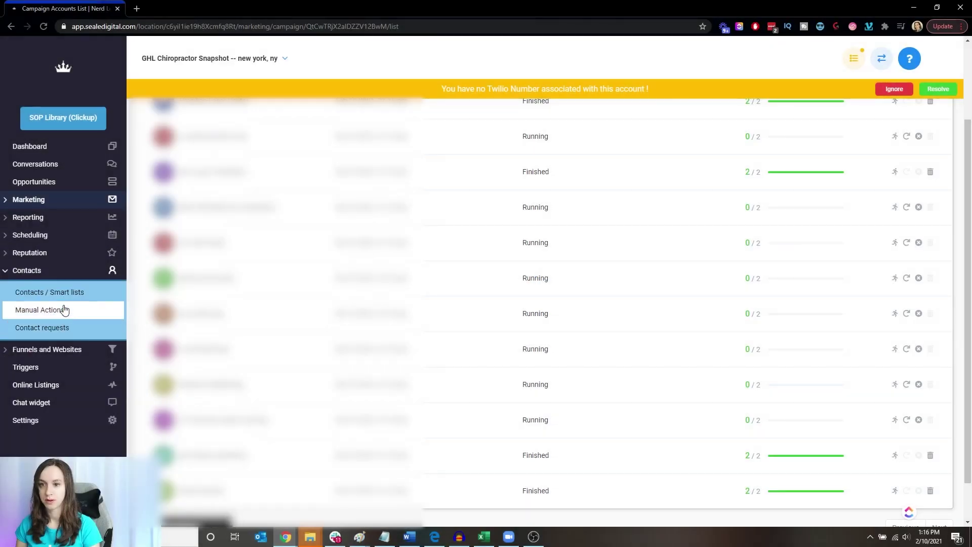
left_click(64, 309)
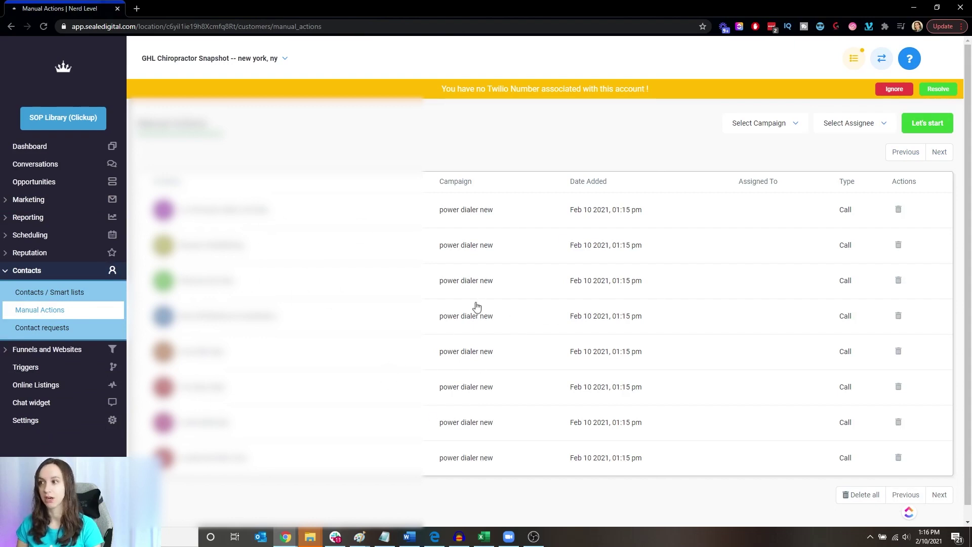
left_click(915, 129)
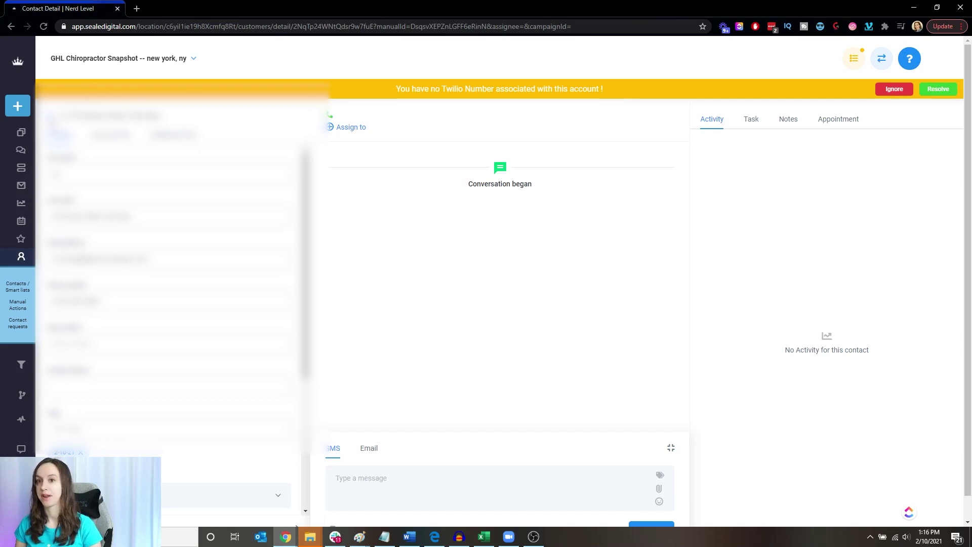
left_click(18, 304)
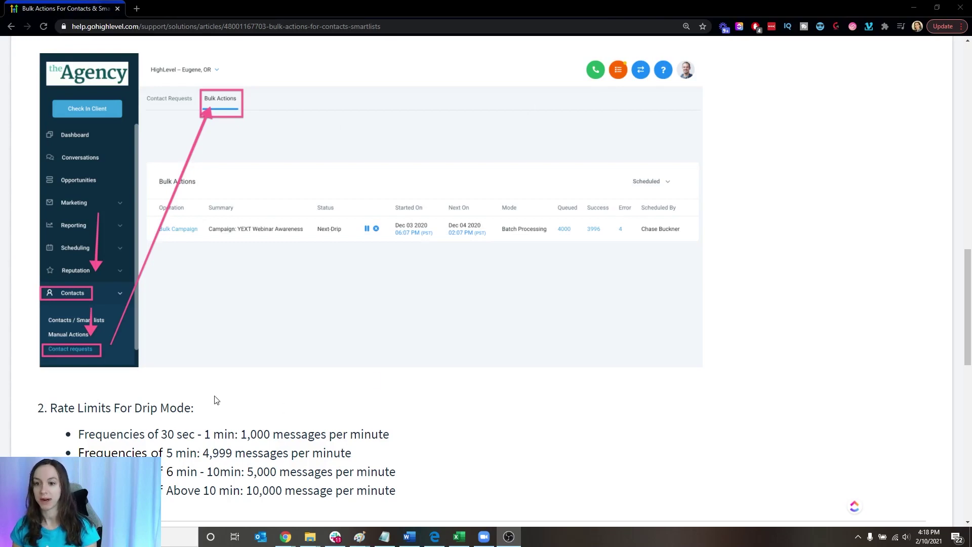
Examine the rate limits for drip mode at each frequency in the bulk actions help article.
scroll(167, 383, "down", 3)
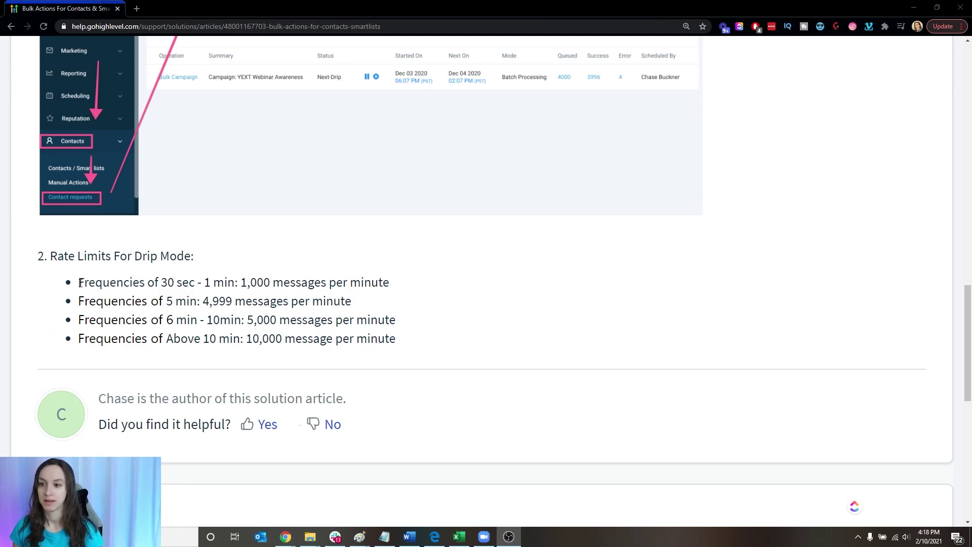
left_click_drag(80, 282, 400, 282)
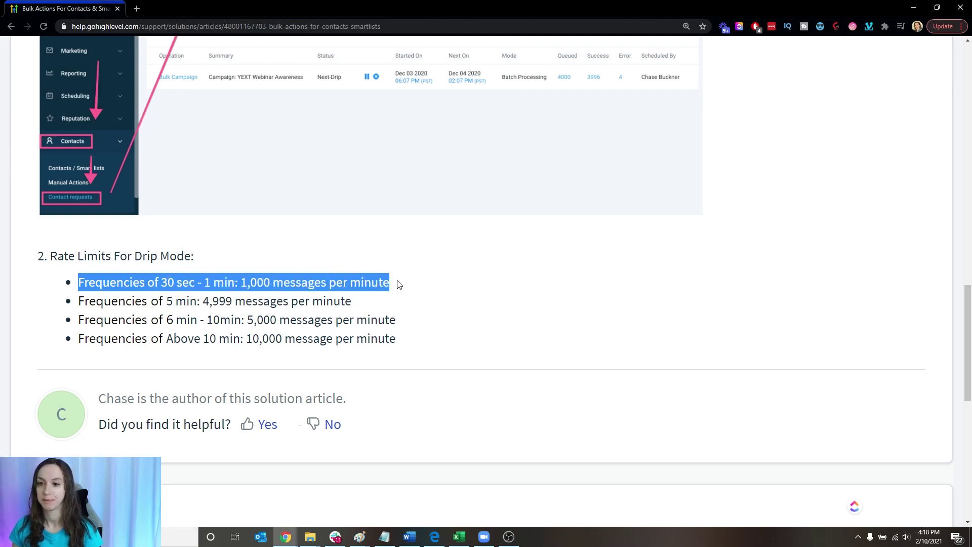
left_click(398, 283)
left_click_drag(80, 302, 346, 305)
left_click(348, 305)
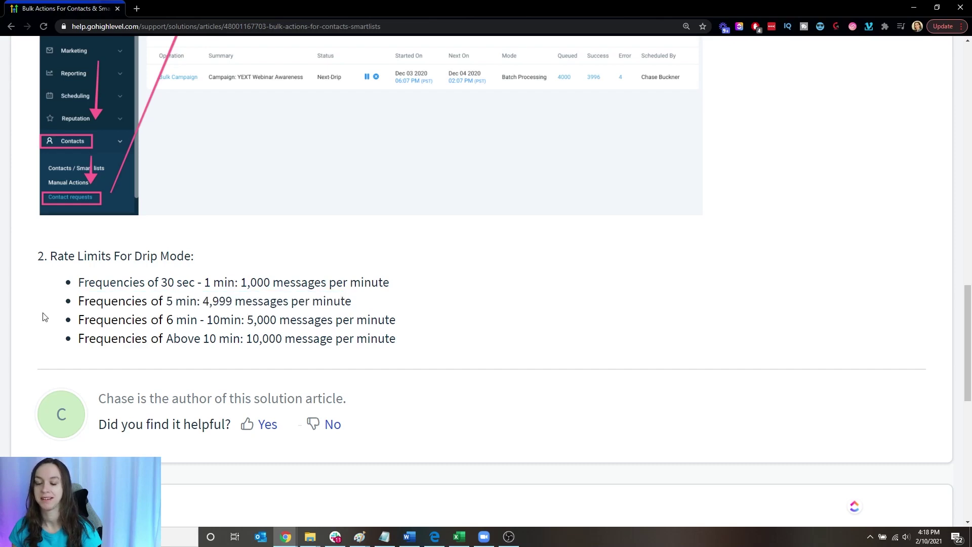
left_click_drag(85, 320, 401, 327)
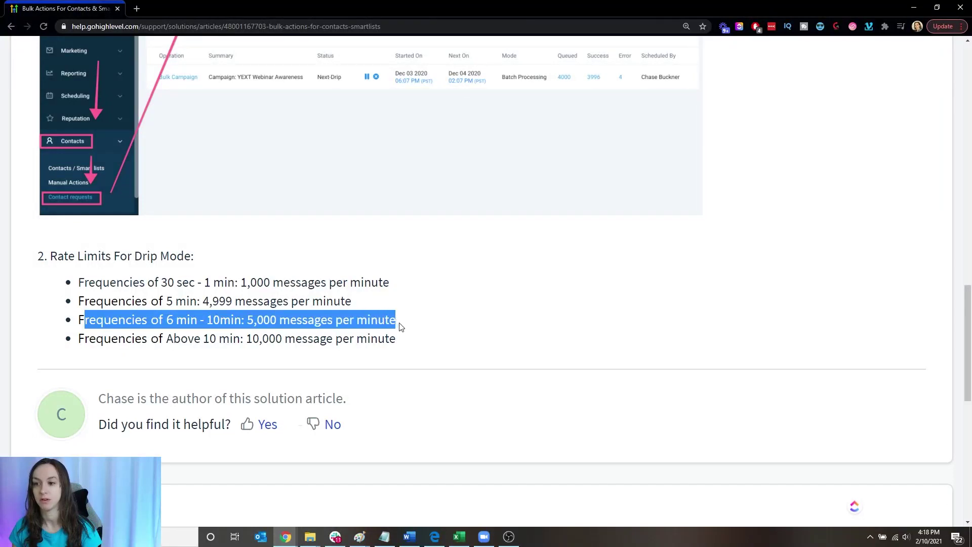
left_click_drag(78, 338, 429, 347)
left_click(429, 347)
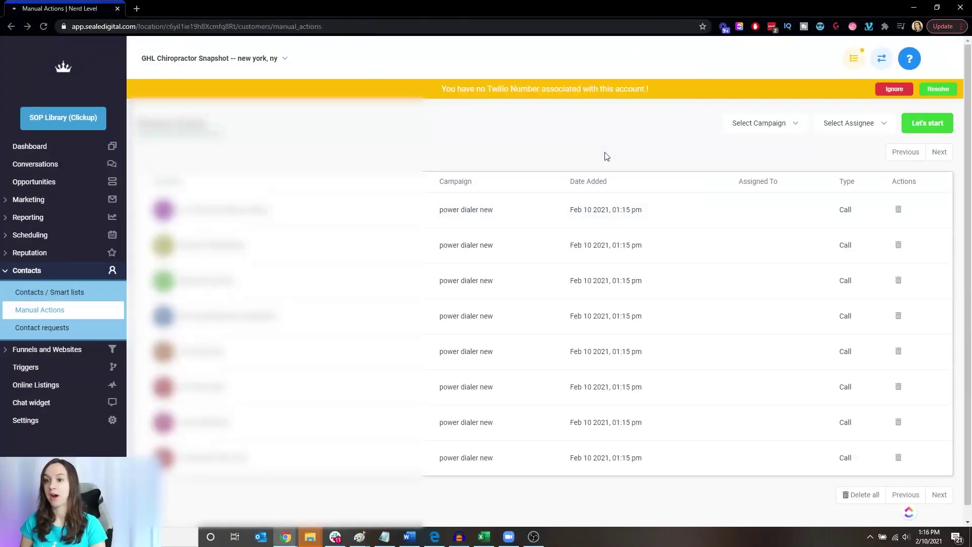